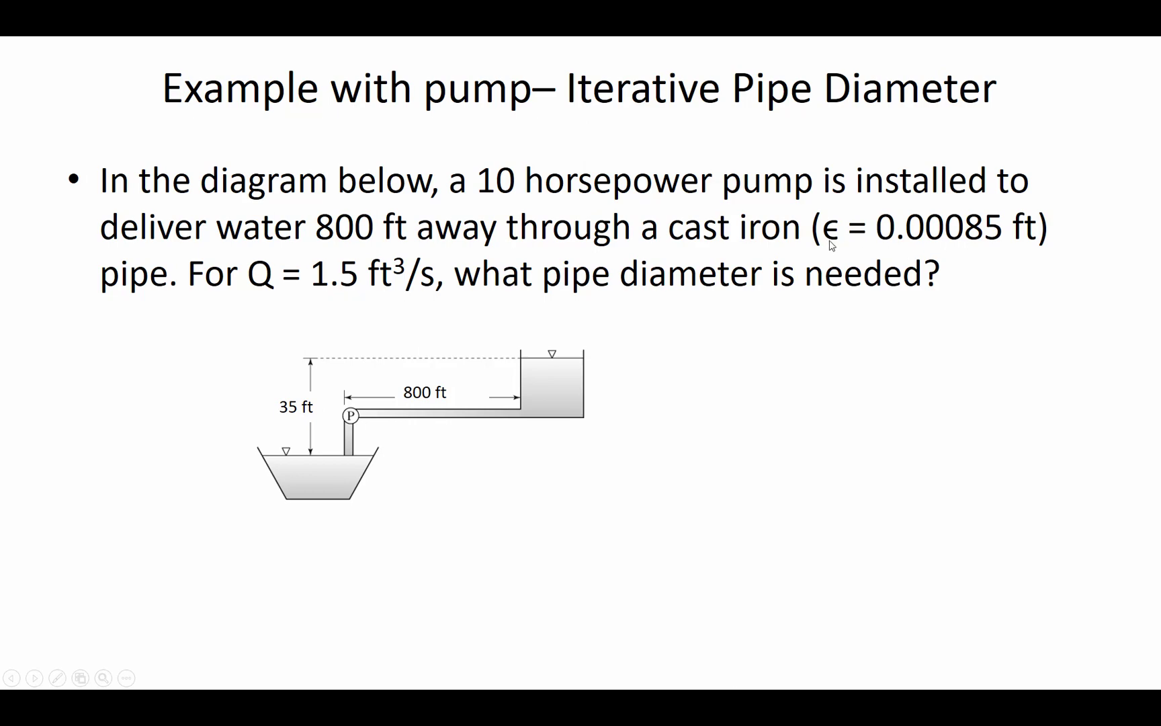
# Exit the slide show, highlight the 10 horsepower value in the problem, and switch to Excel.
pyautogui.press('Escape')
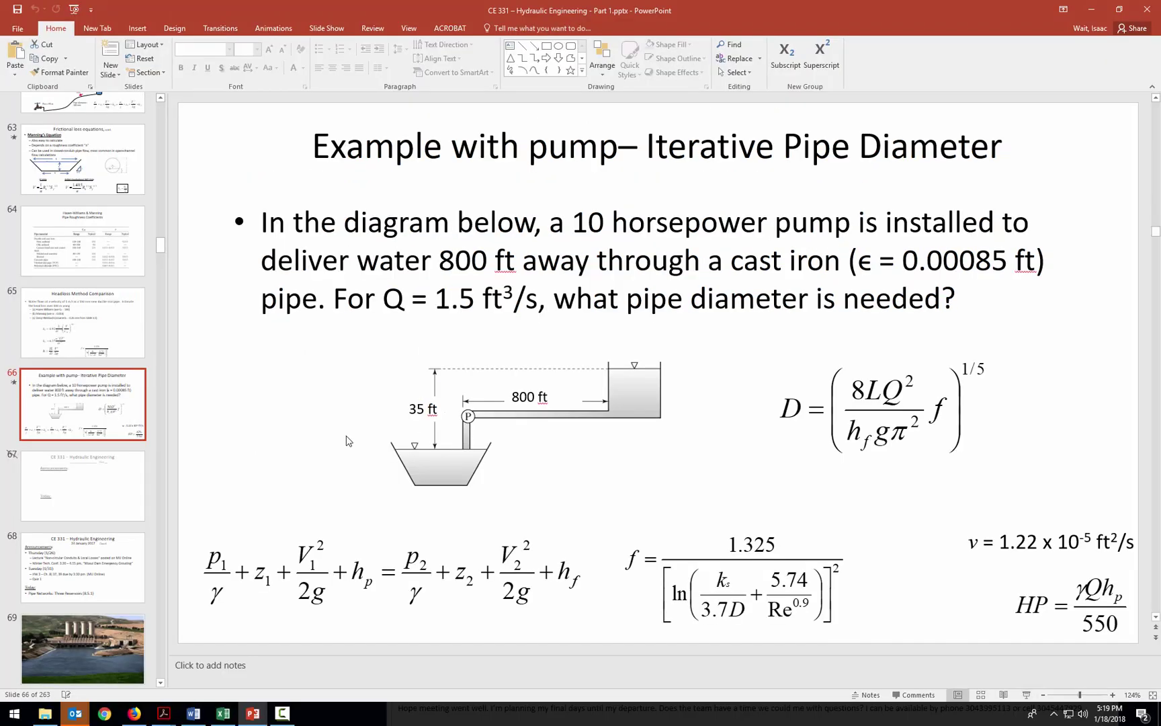
pyautogui.click(389, 564)
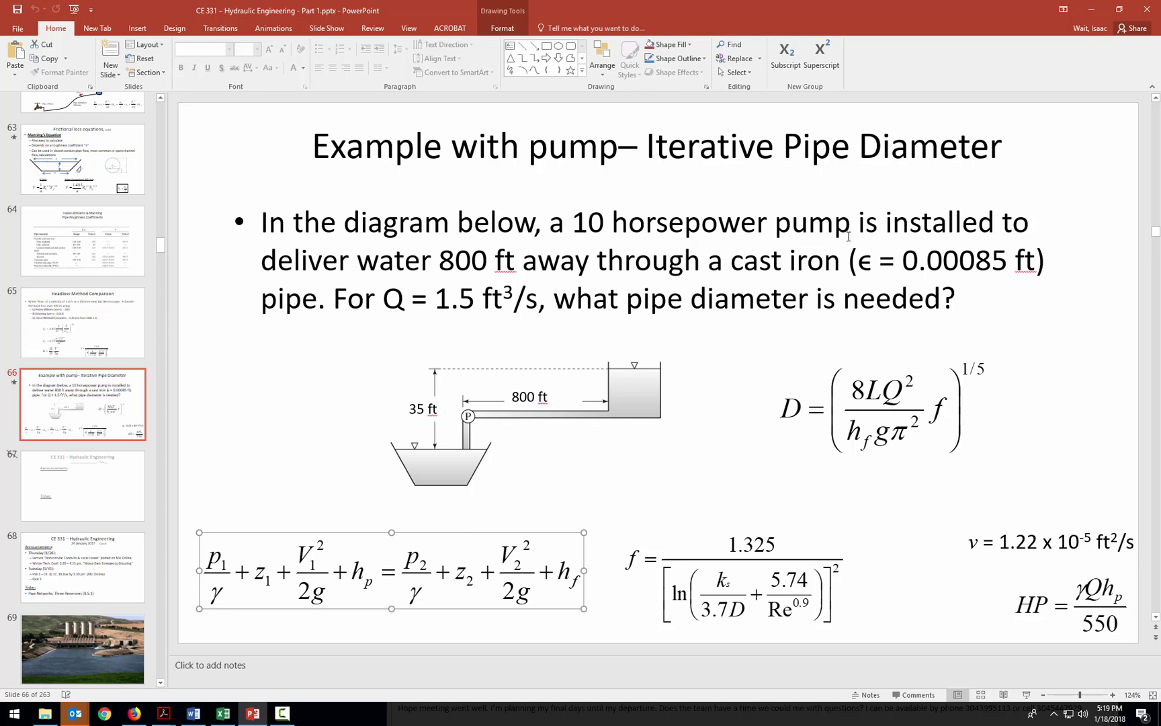
pyautogui.click(589, 221)
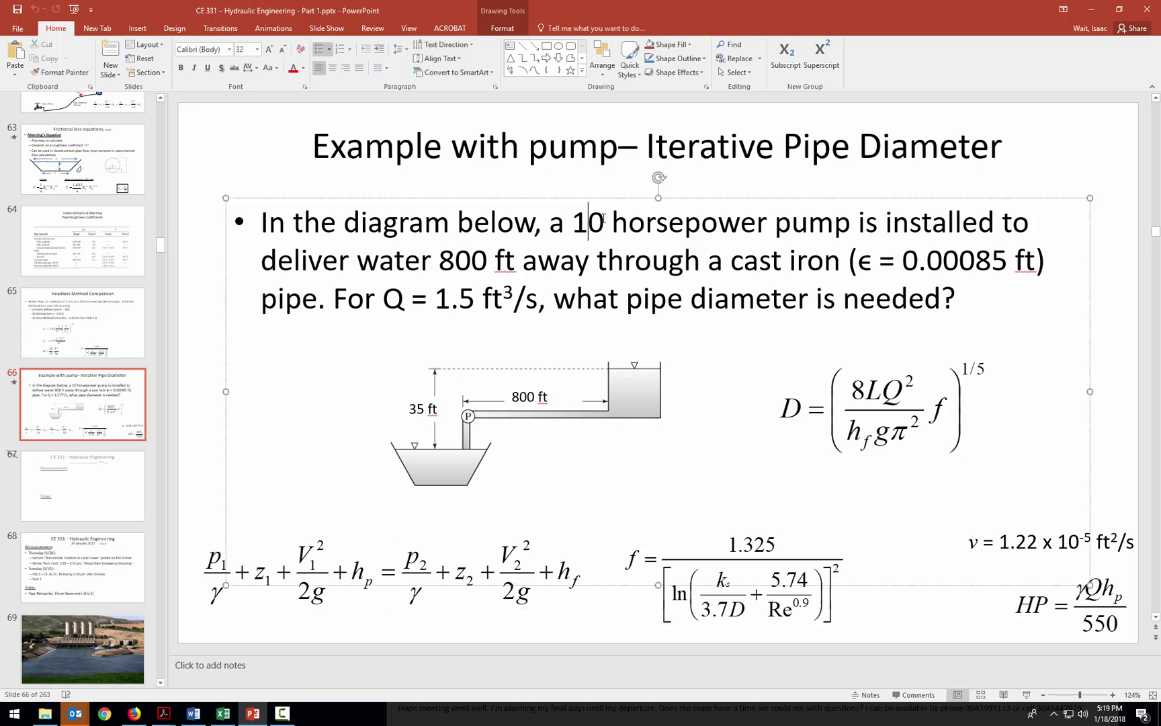
pyautogui.moveTo(603, 218); pyautogui.dragTo(767, 222)
pyautogui.click(224, 716)
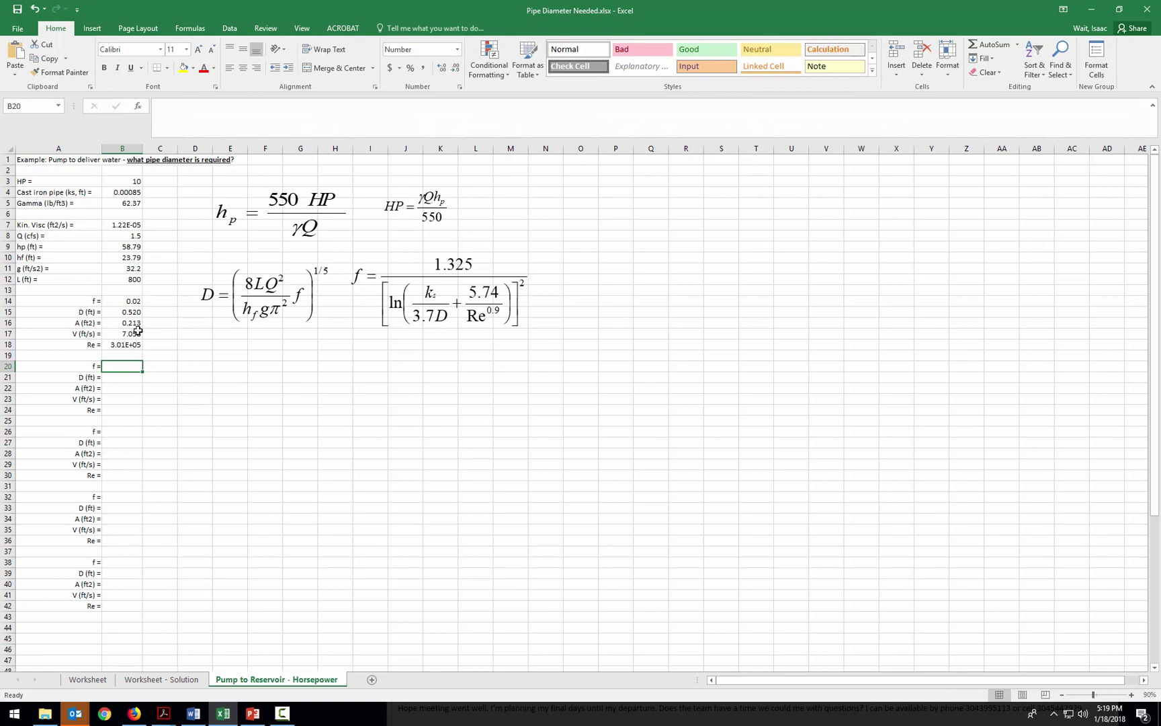
pyautogui.click(1129, 695)
pyautogui.click(1129, 695)
pyautogui.click(1129, 695)
pyautogui.click(1129, 694)
pyautogui.click(1129, 695)
pyautogui.scroll(3, 398, 428)
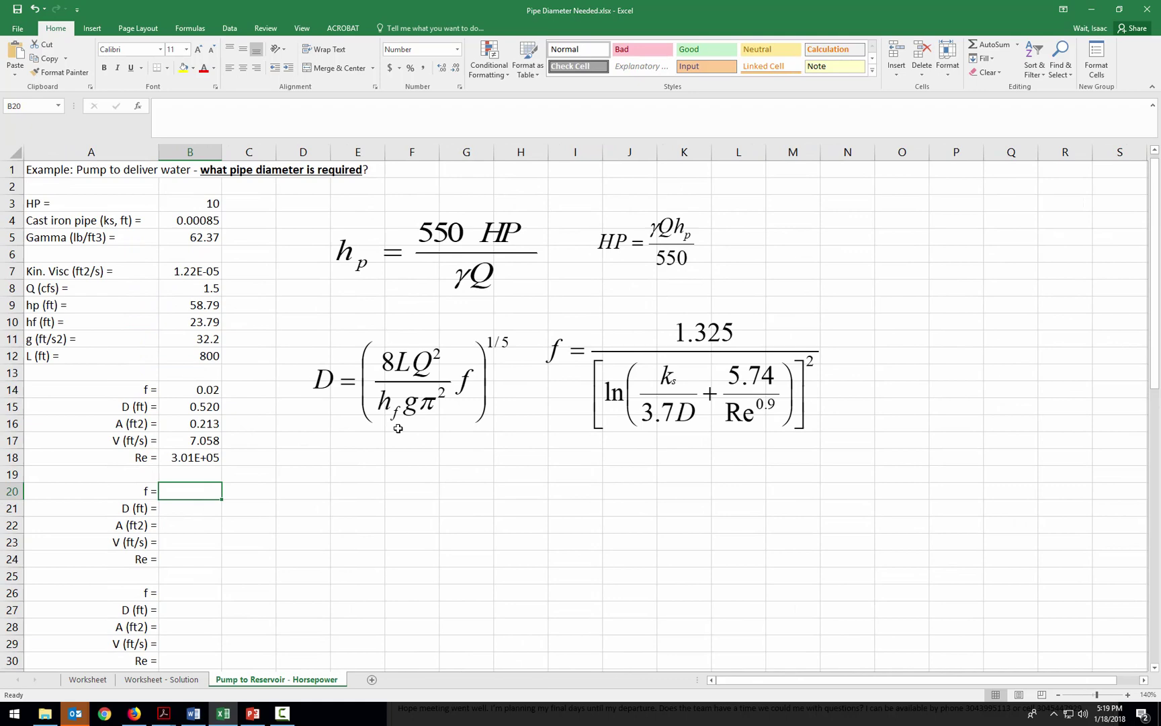
pyautogui.press('Up')
pyautogui.press('Up')
pyautogui.press('Up')
pyautogui.press('Up')
pyautogui.press('Up')
pyautogui.press('Up')
pyautogui.press('Up')
pyautogui.press('Up')
pyautogui.press('Up')
pyautogui.press('Up')
pyautogui.press('Up')
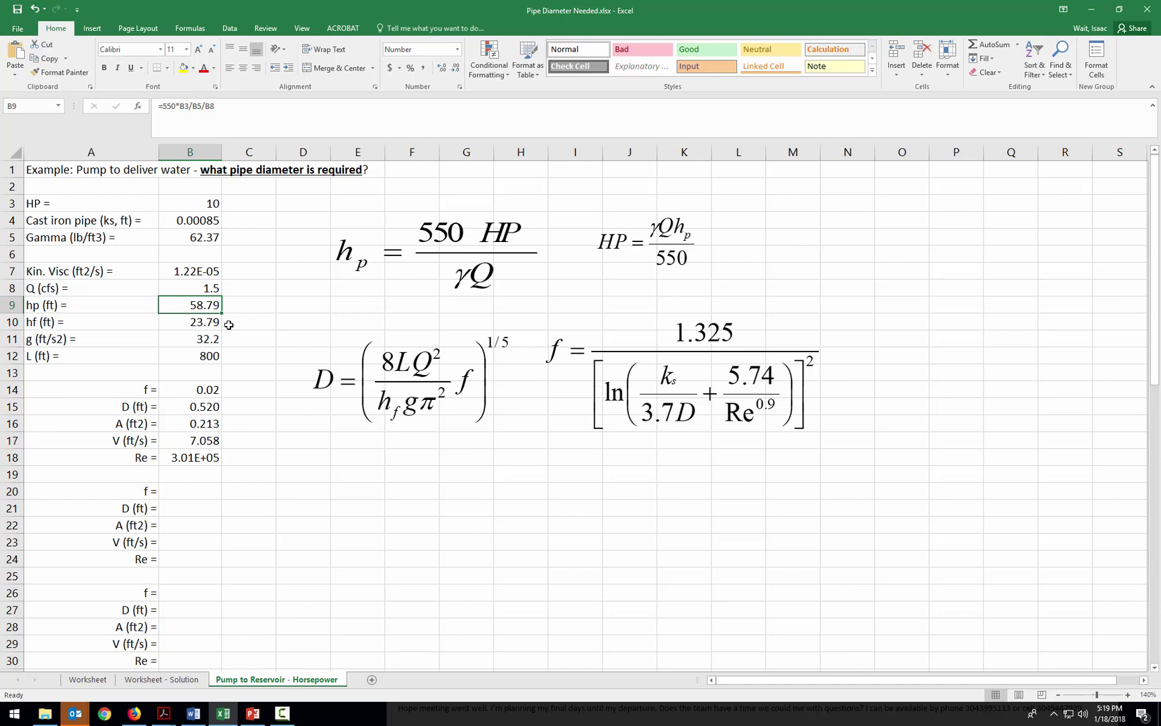
pyautogui.click(206, 320)
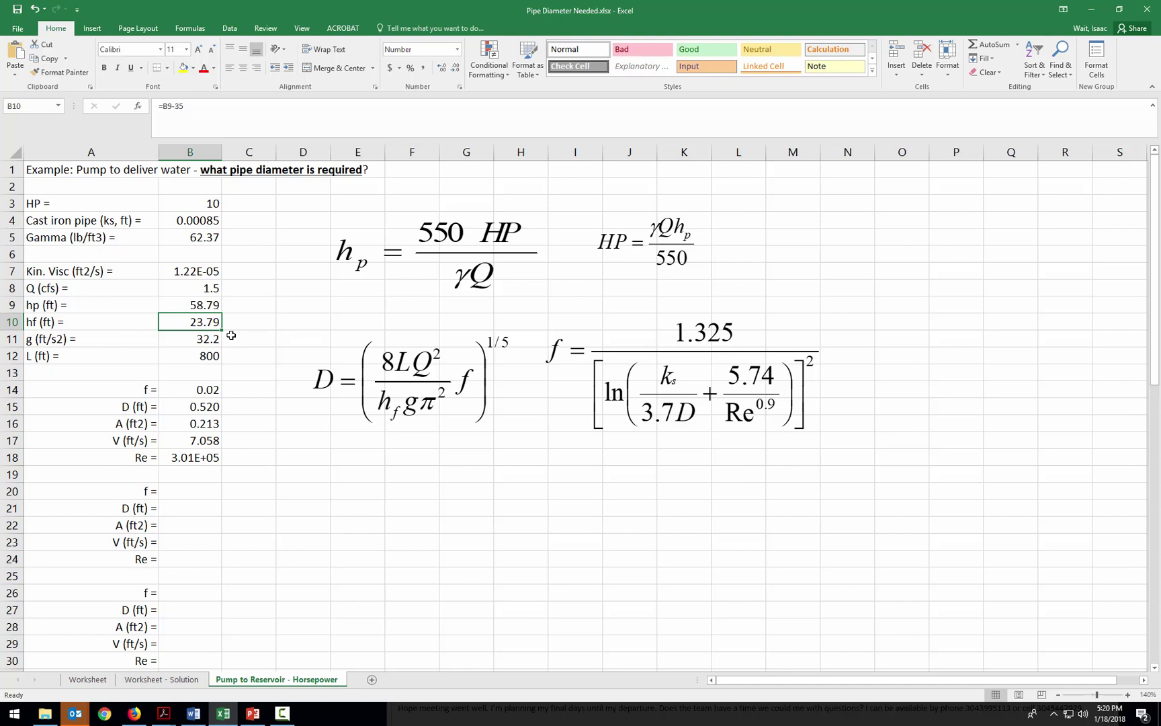
pyautogui.click(414, 401)
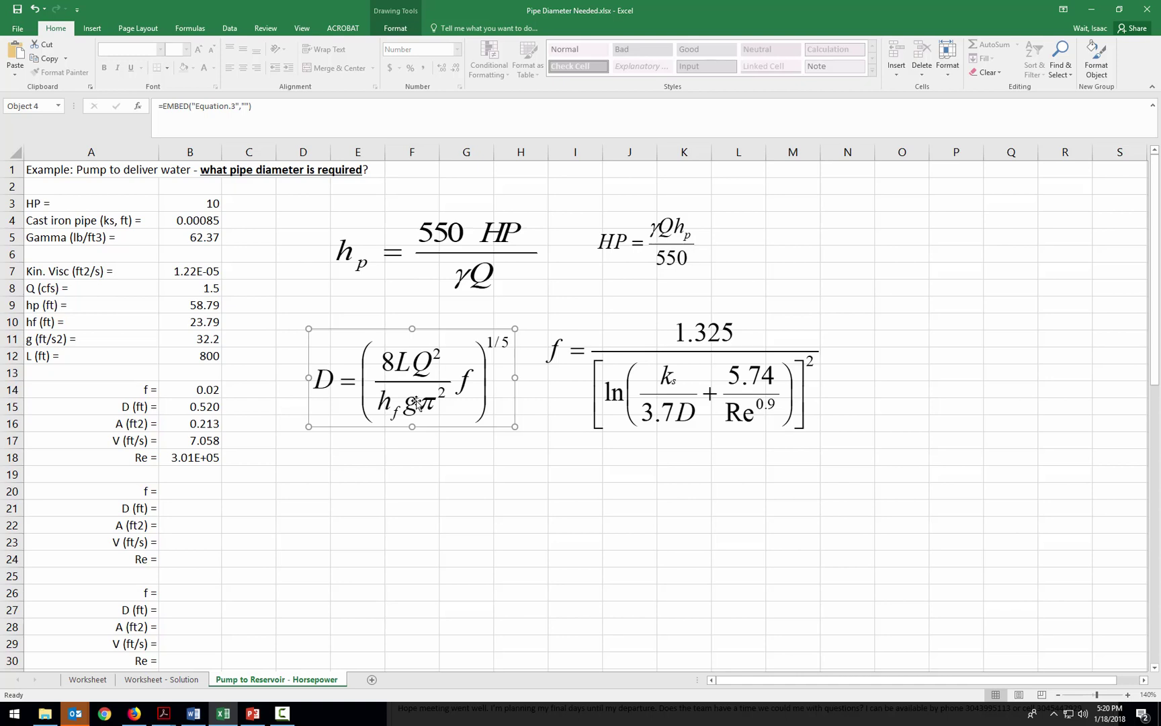
pyautogui.click(697, 397)
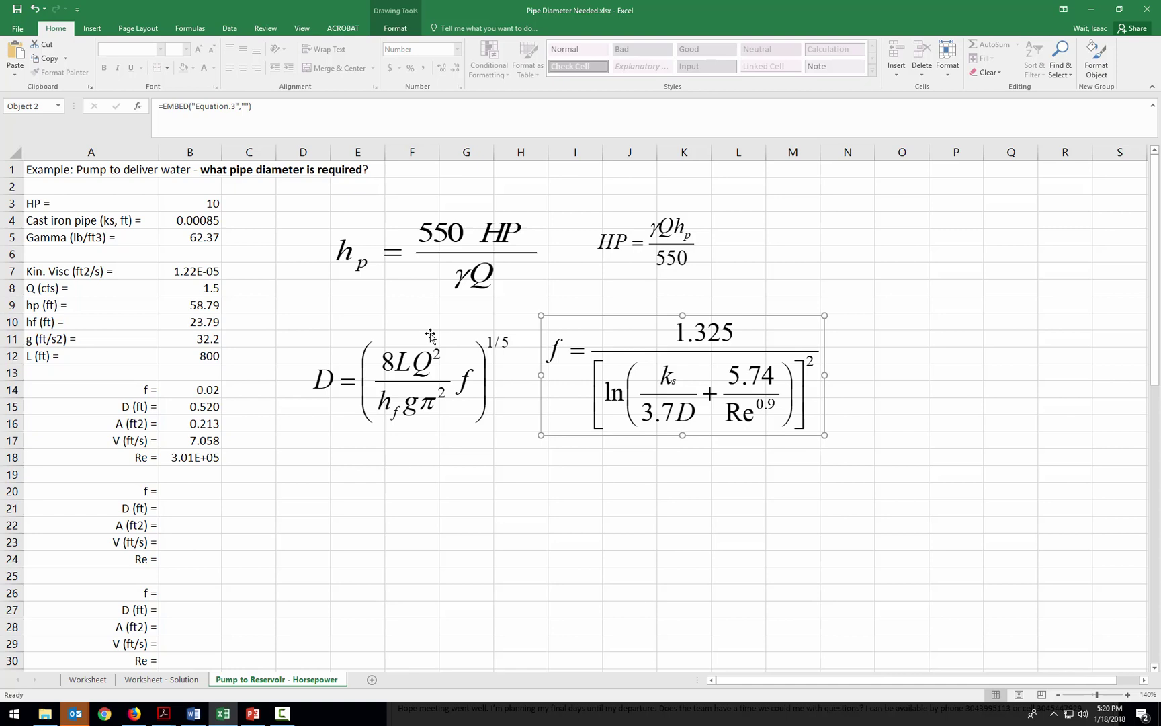
pyautogui.click(216, 391)
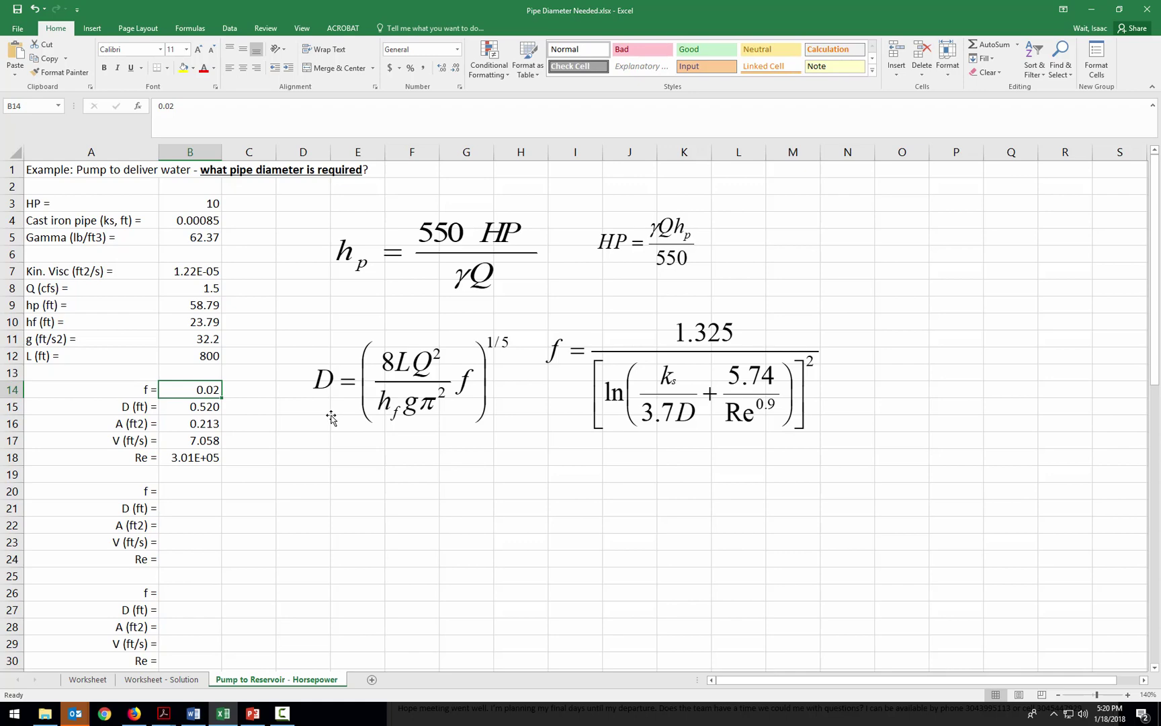
# Zoom to 160% and set B15 to =(8*$B$12*$B$8^2*B14/$B$10/$B$11/PI()^2)^(1/5), giving D = 0.520.
pyautogui.click(1128, 694)
pyautogui.click(1128, 694)
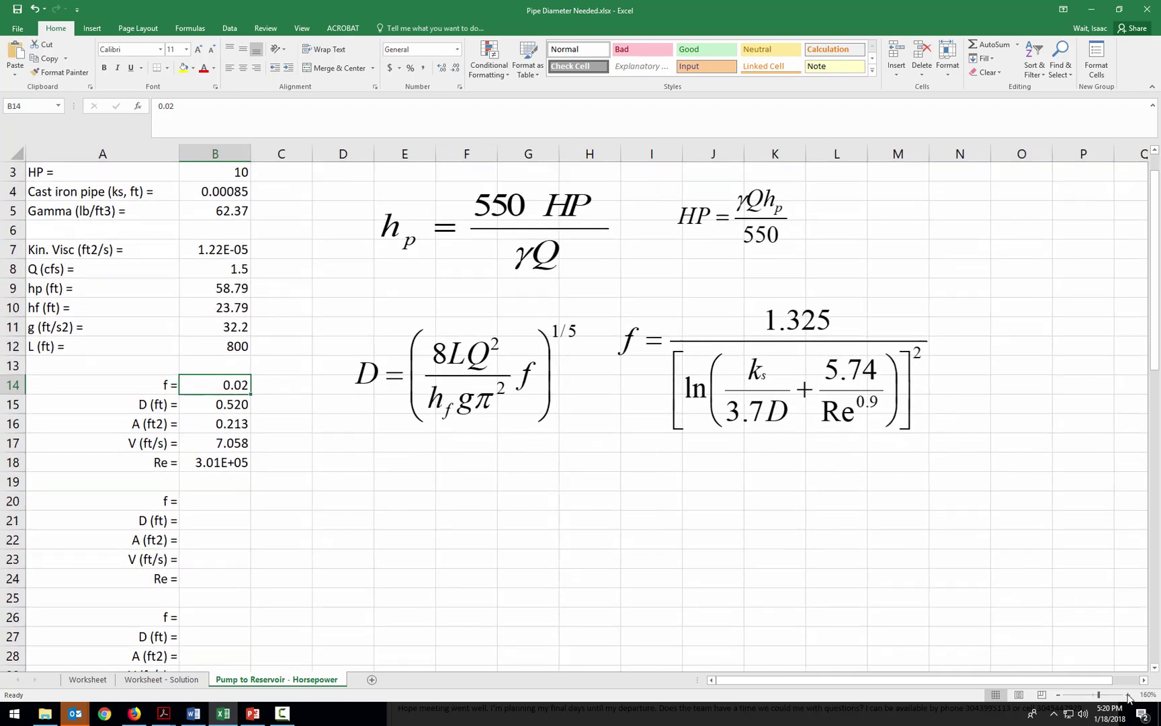
pyautogui.click(214, 405)
pyautogui.click(385, 105)
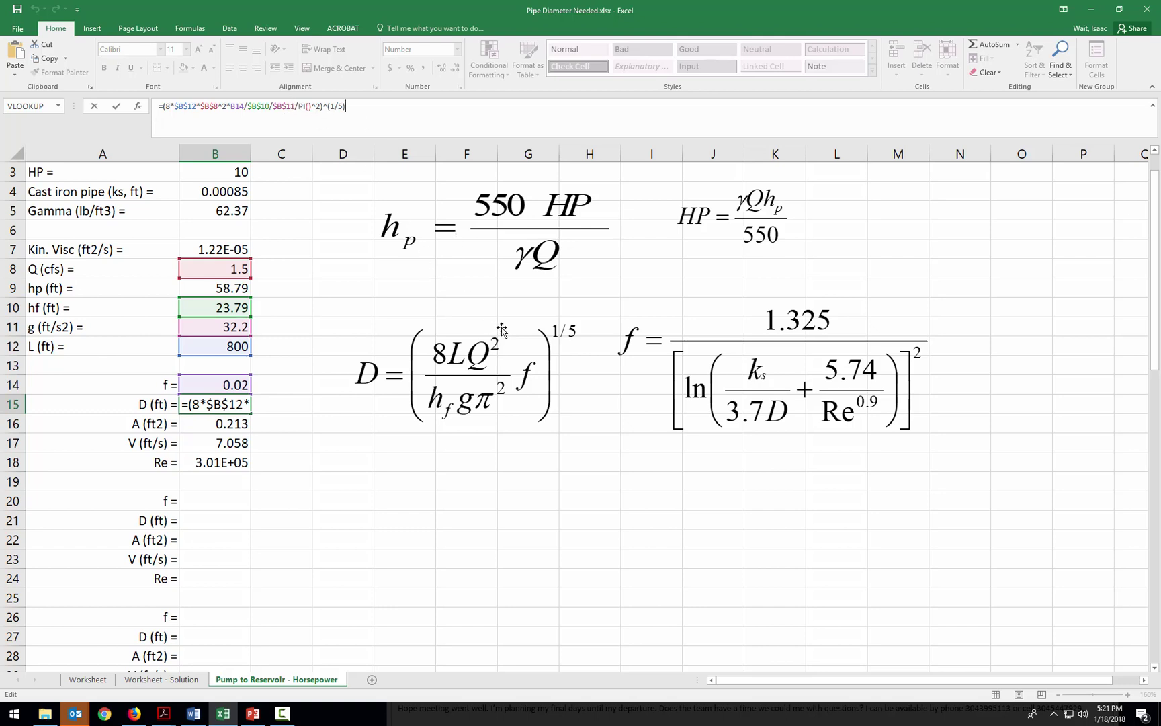
pyautogui.click(299, 330)
pyautogui.click(227, 385)
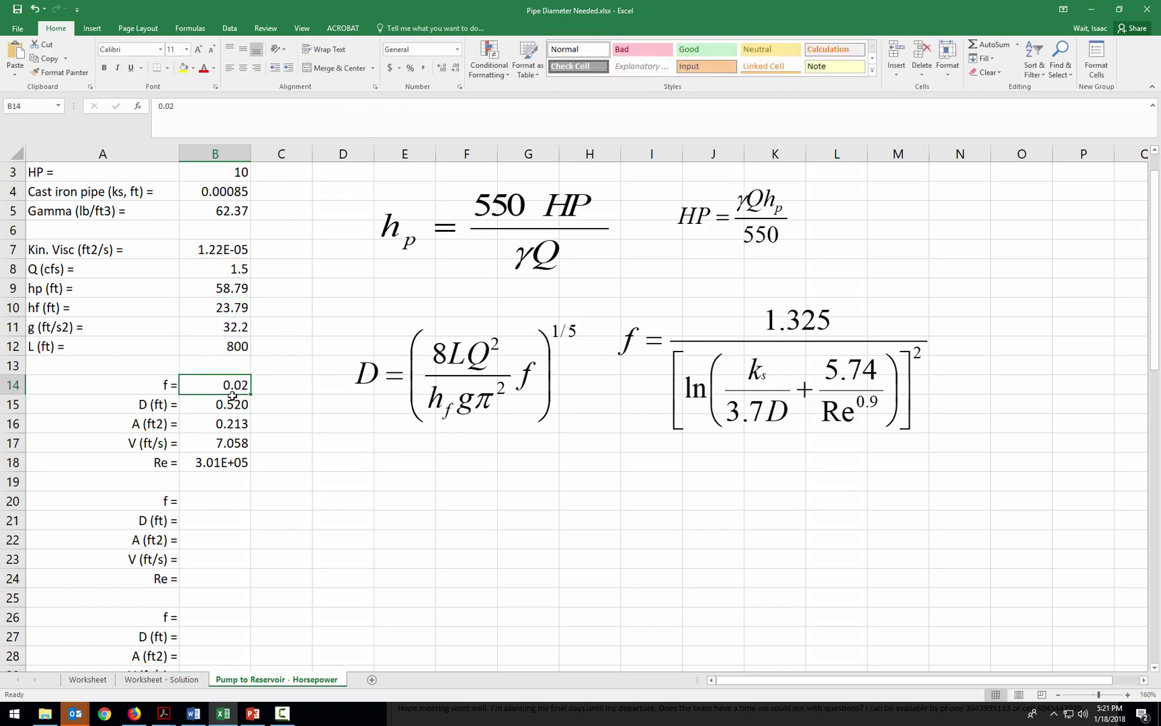
pyautogui.click(232, 404)
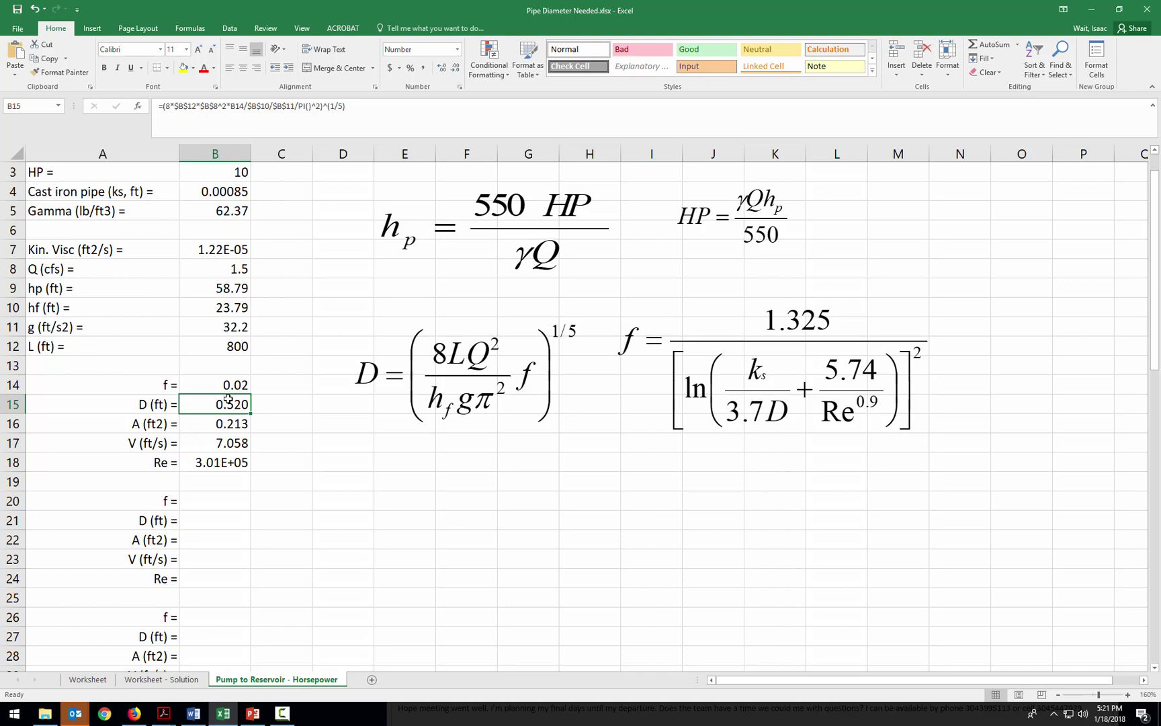
# Set area B16 to =PI()*B15^2/4 (0.213) and velocity B17 to =$B$8/B16 (7.058).
pyautogui.click(228, 422)
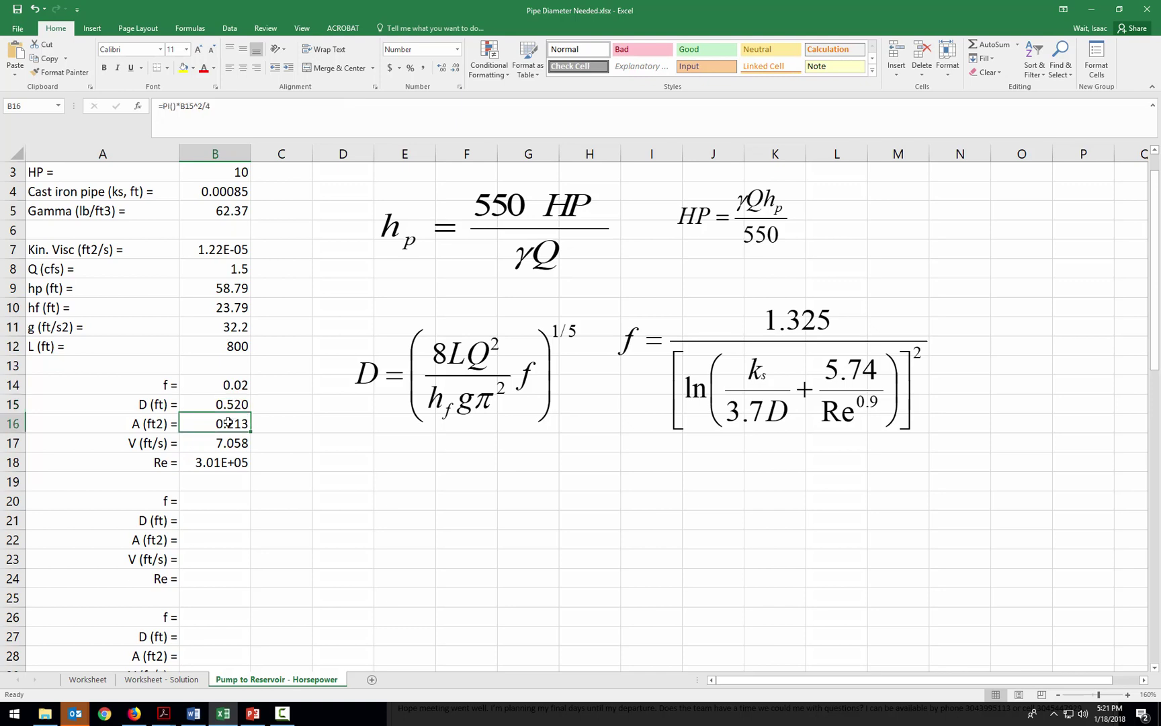
pyautogui.click(244, 117)
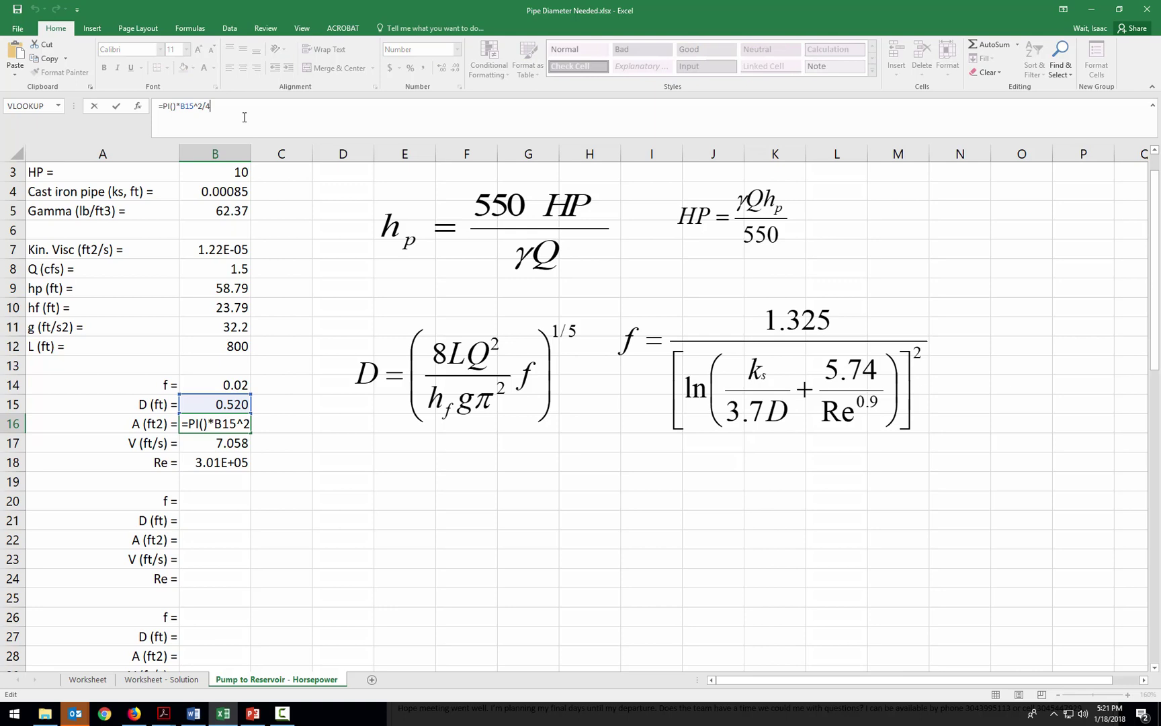
pyautogui.click(234, 442)
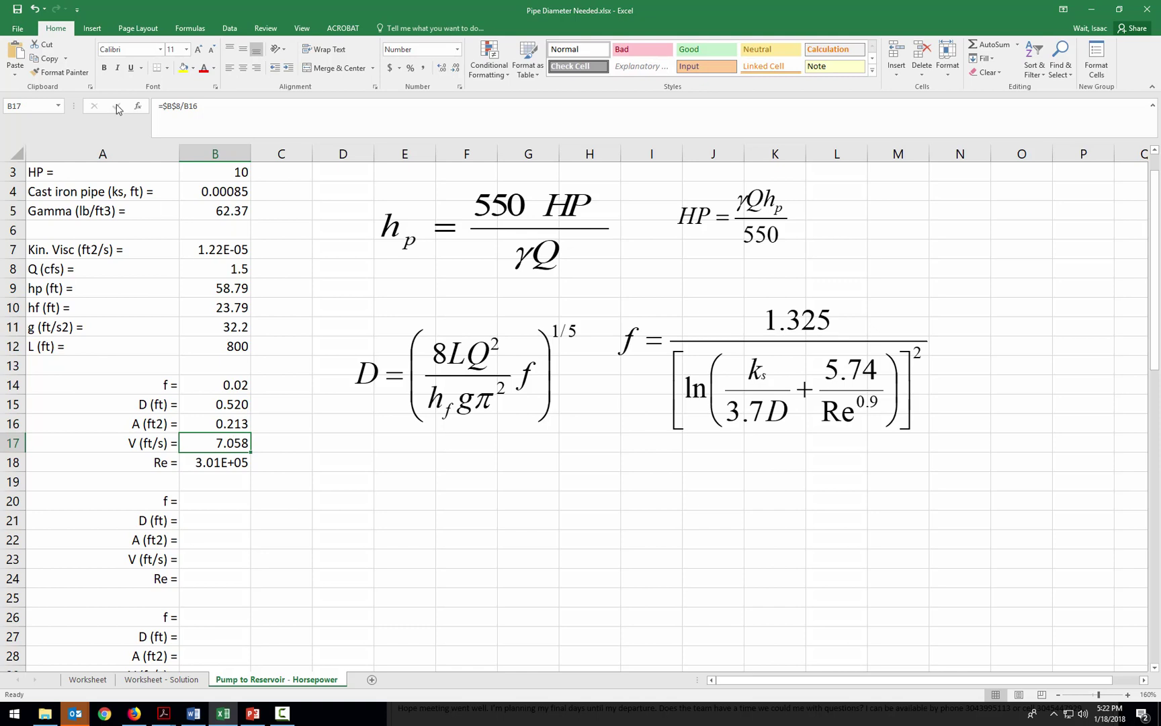
pyautogui.click(198, 107)
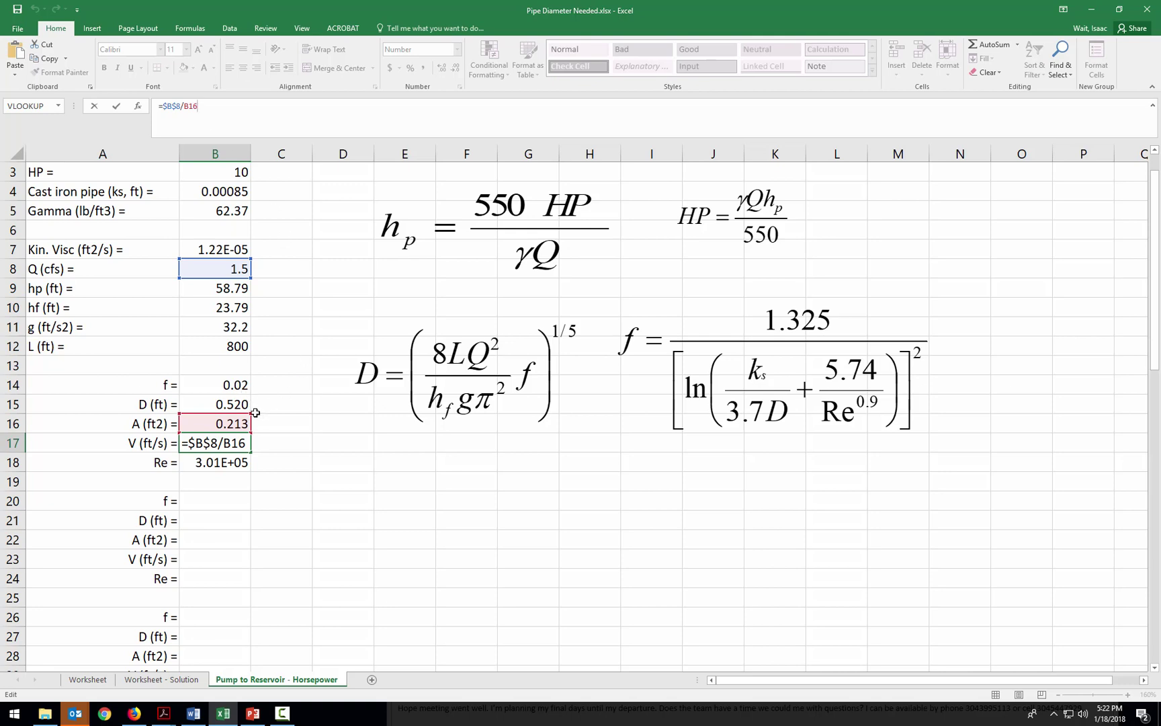
pyautogui.hotkey('ctrl', 'Return')
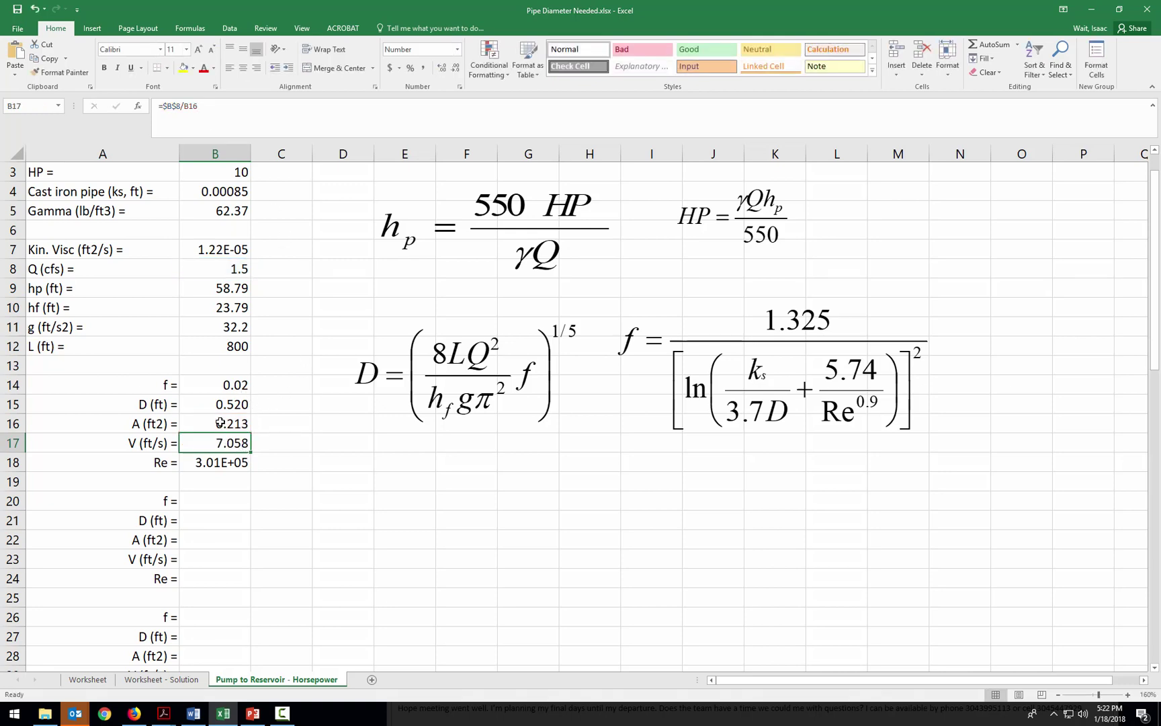
# Set the Reynolds number in B18 to =B17*B15/$B$7, giving 3.01E+05.
pyautogui.click(232, 388)
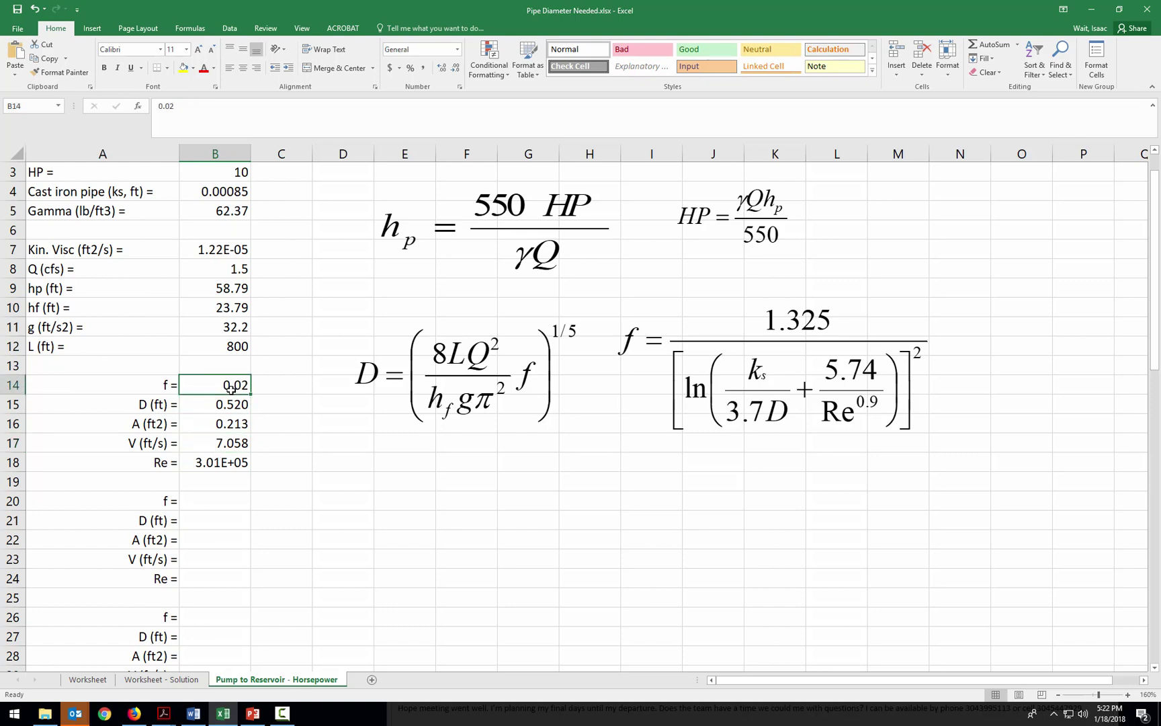
pyautogui.click(227, 461)
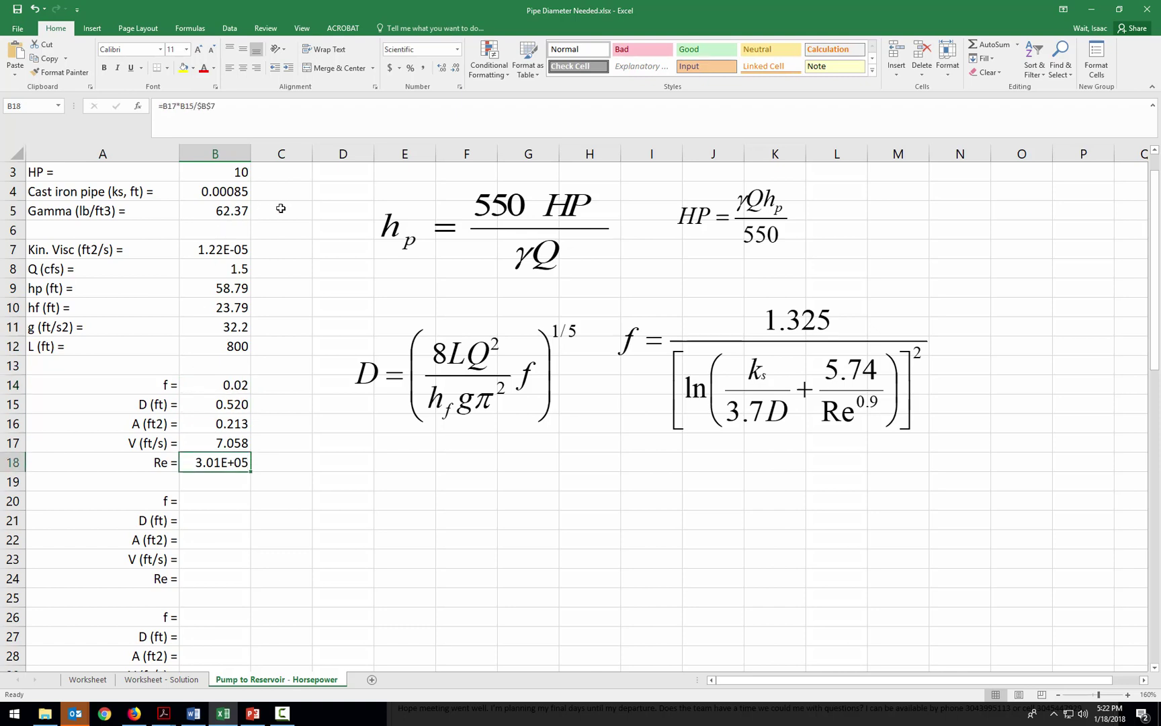
pyautogui.click(165, 122)
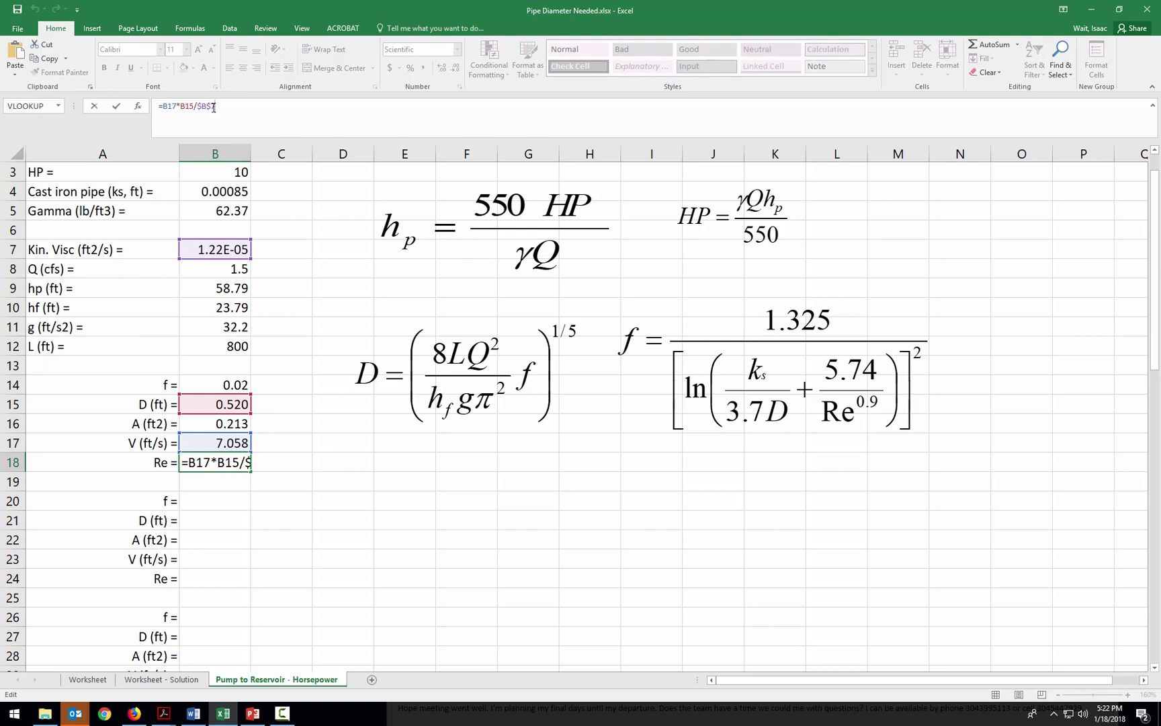
pyautogui.hotkey('ctrl', 'Return')
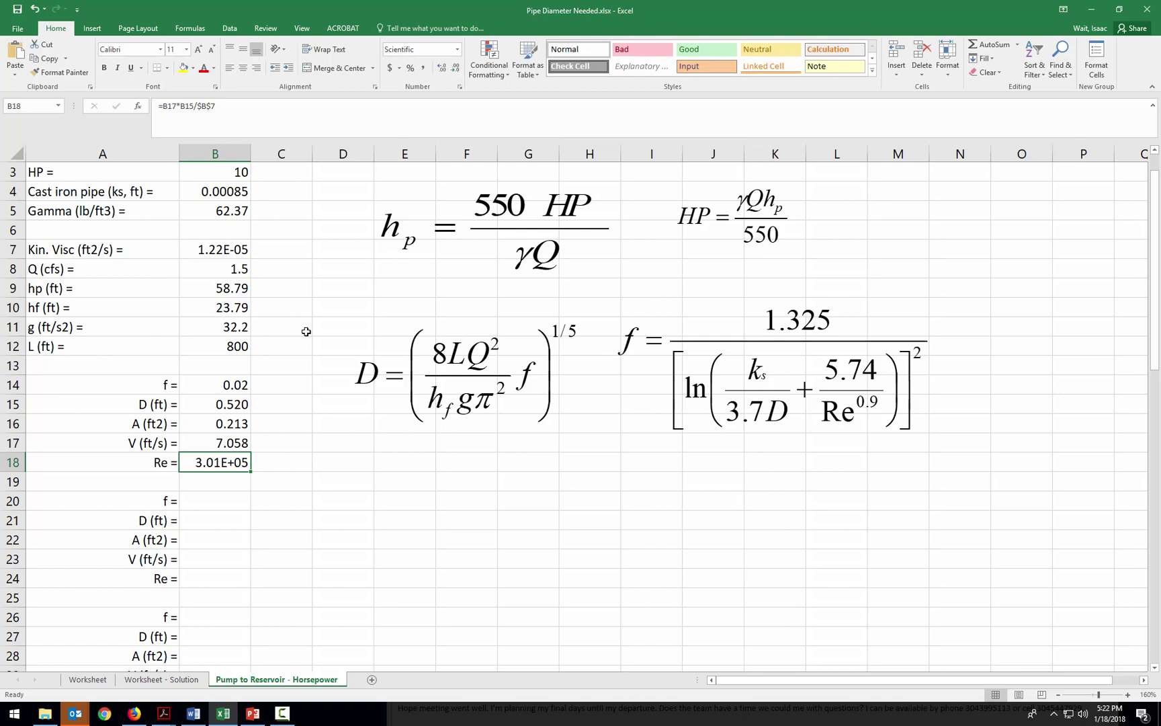
# Move the f equation below the D equation and begin B20 with =1.325/(ln(.
pyautogui.moveTo(768, 385)
pyautogui.mouseDown()
pyautogui.moveTo(608, 526)
pyautogui.moveTo(342, 549)
pyautogui.moveTo(489, 508)
pyautogui.mouseUp()
pyautogui.click(229, 503)
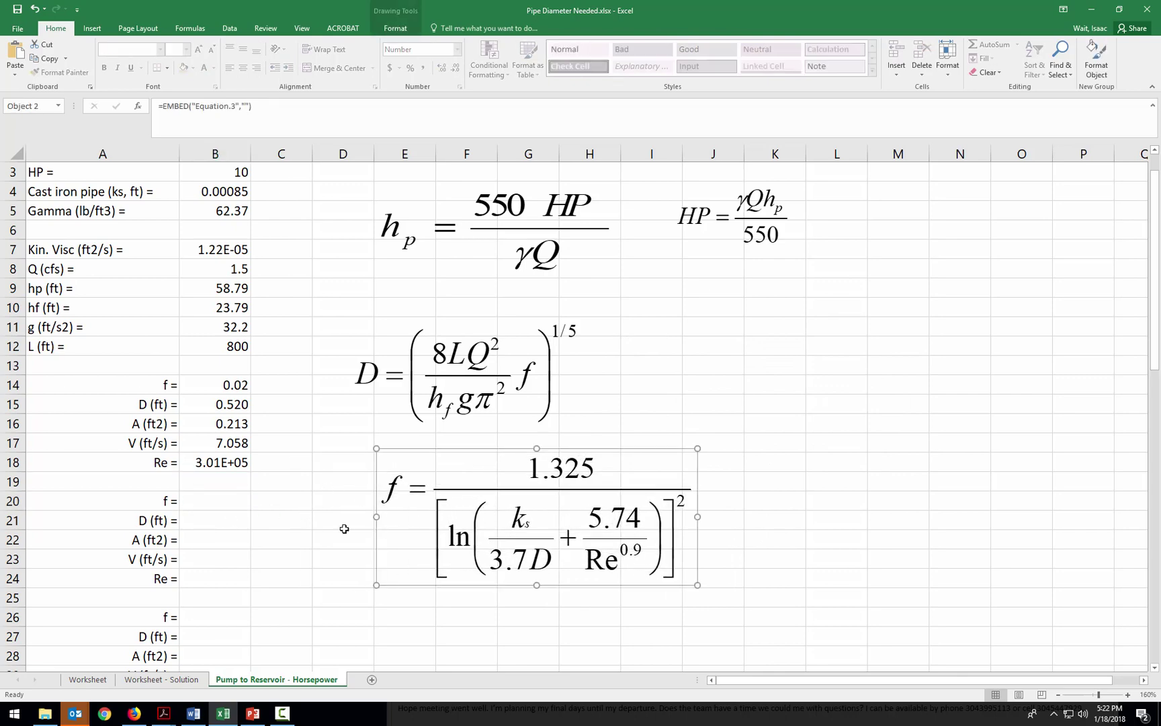
pyautogui.click(231, 499)
pyautogui.write('=1.325')
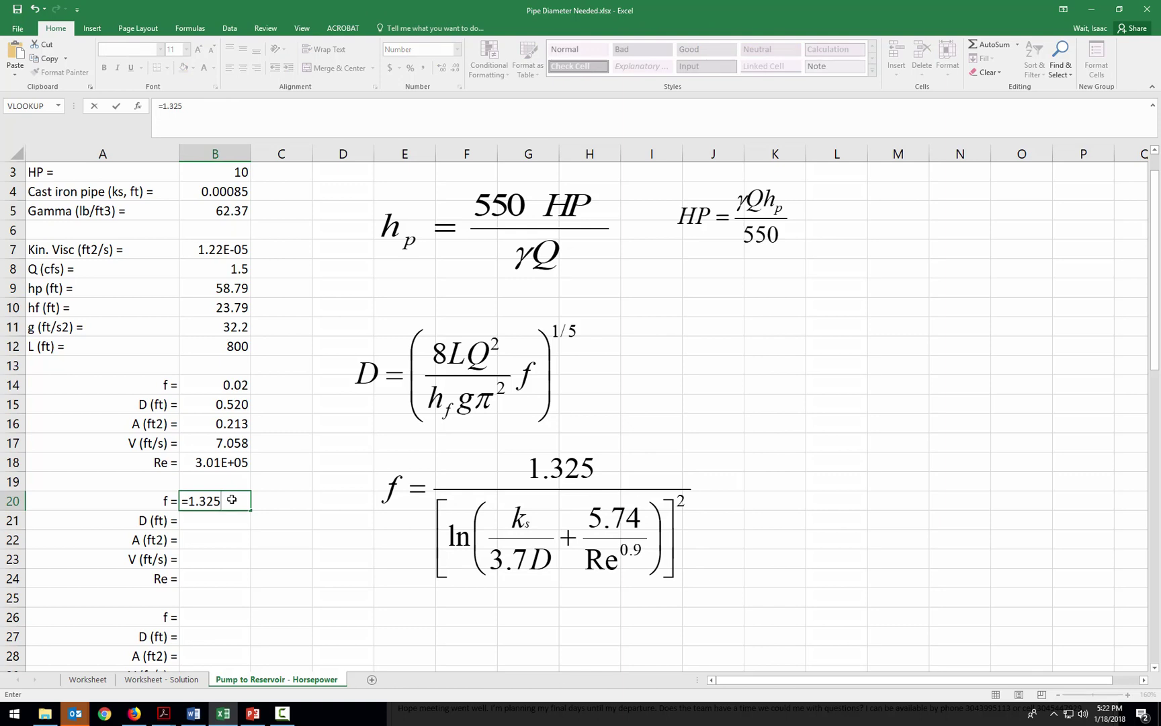
pyautogui.write('/(ln(')
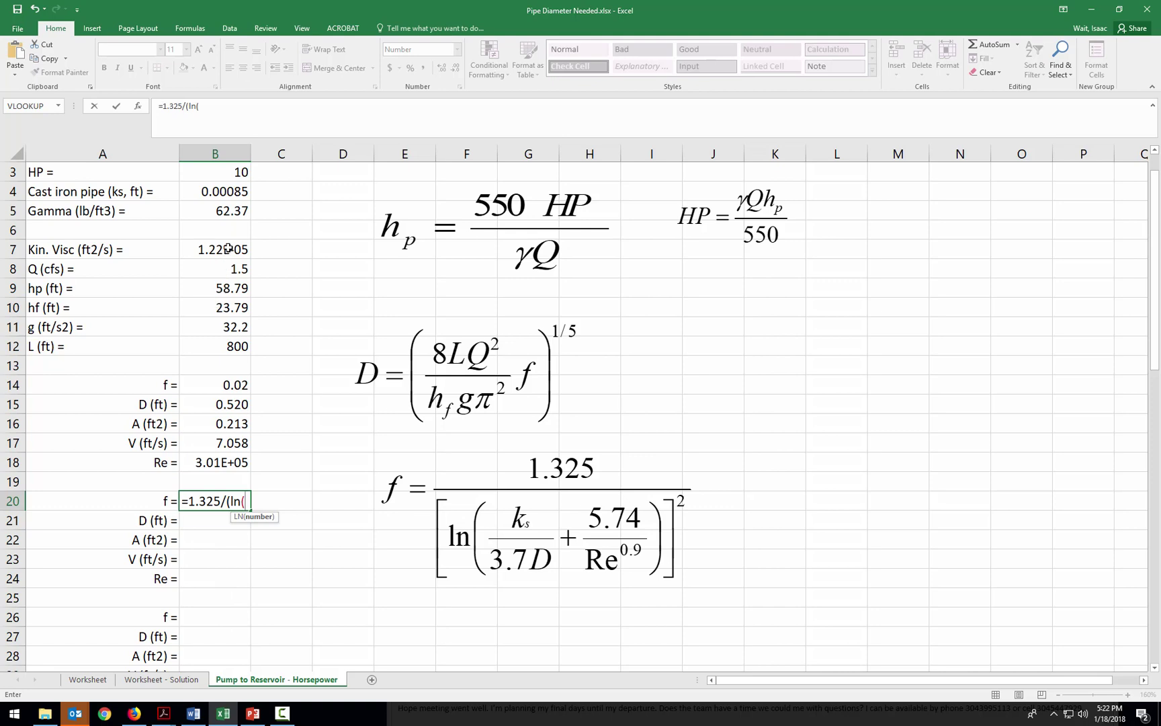
# Add the absolute roughness reference $B$4, remove stray text, and continue the formula with /3.7.
pyautogui.click(227, 193)
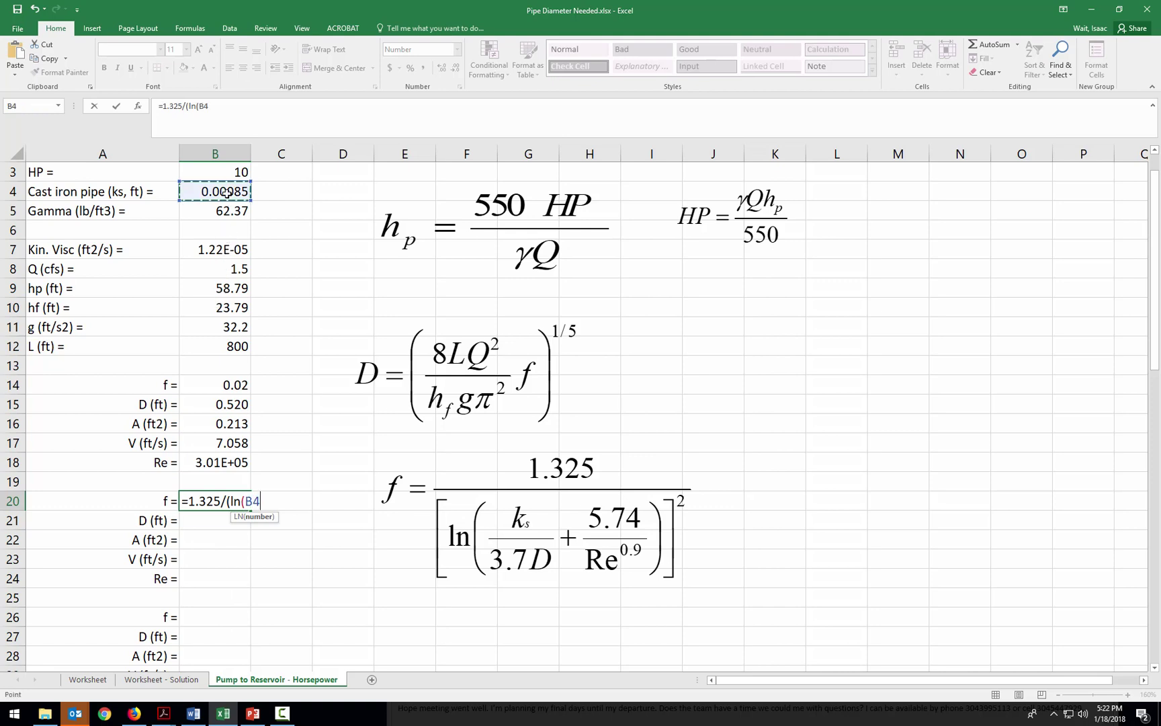
pyautogui.press('F4')
pyautogui.moveTo(226, 193); pyautogui.dragTo(227, 193)
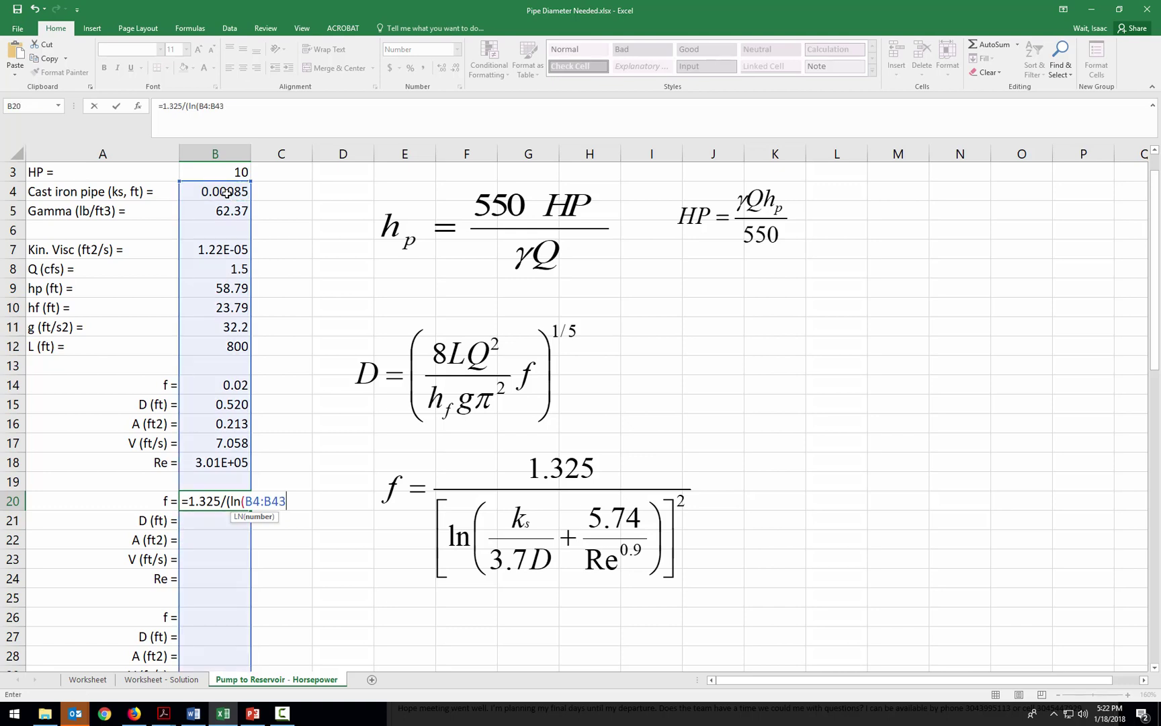
pyautogui.write('.7')
pyautogui.click(215, 105)
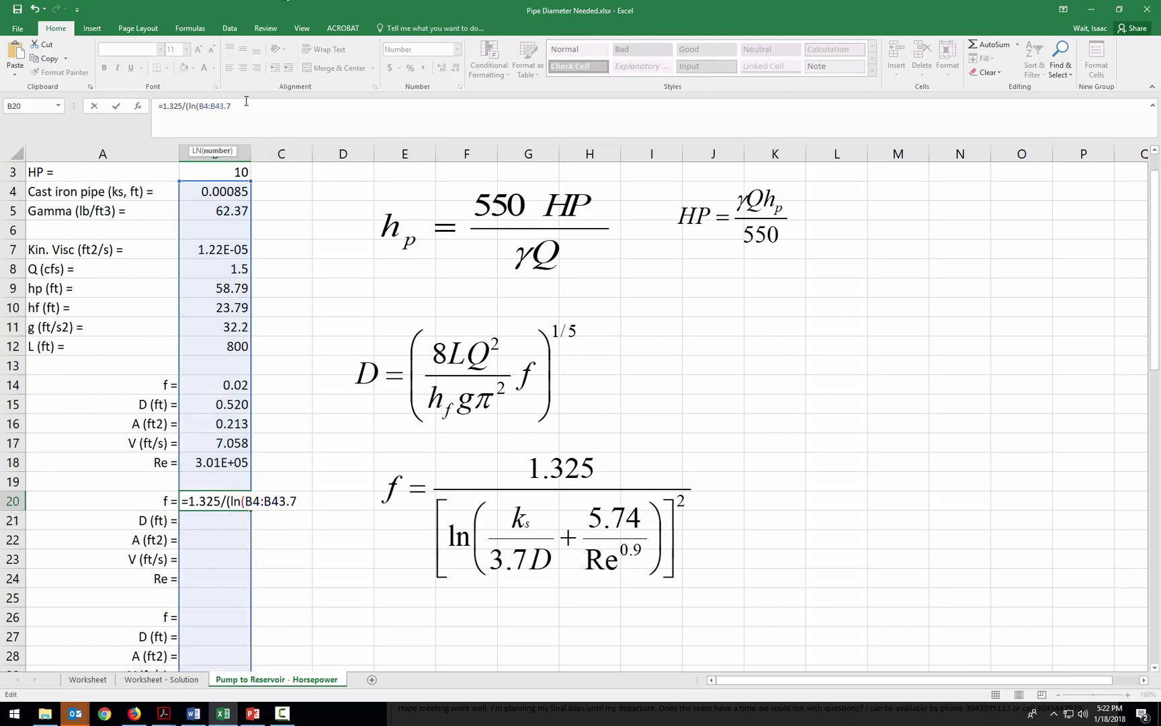
pyautogui.press('BackSpace')
pyautogui.press('BackSpace')
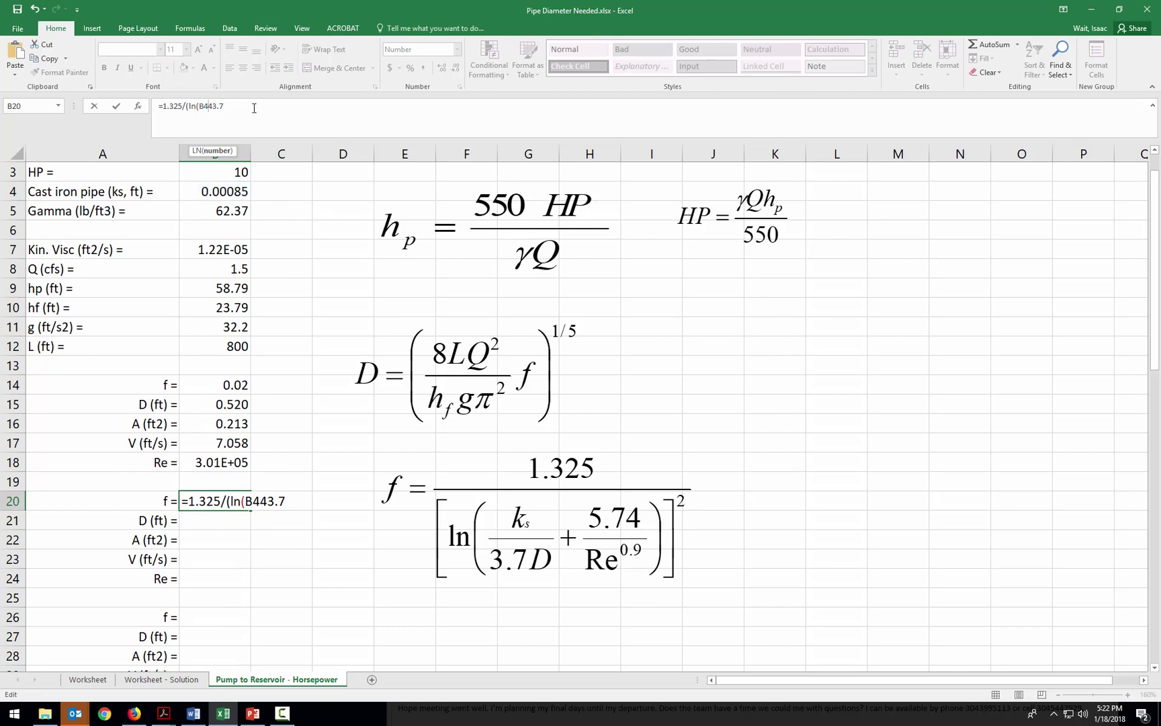
pyautogui.moveTo(254, 108); pyautogui.dragTo(209, 109)
pyautogui.press('BackSpace')
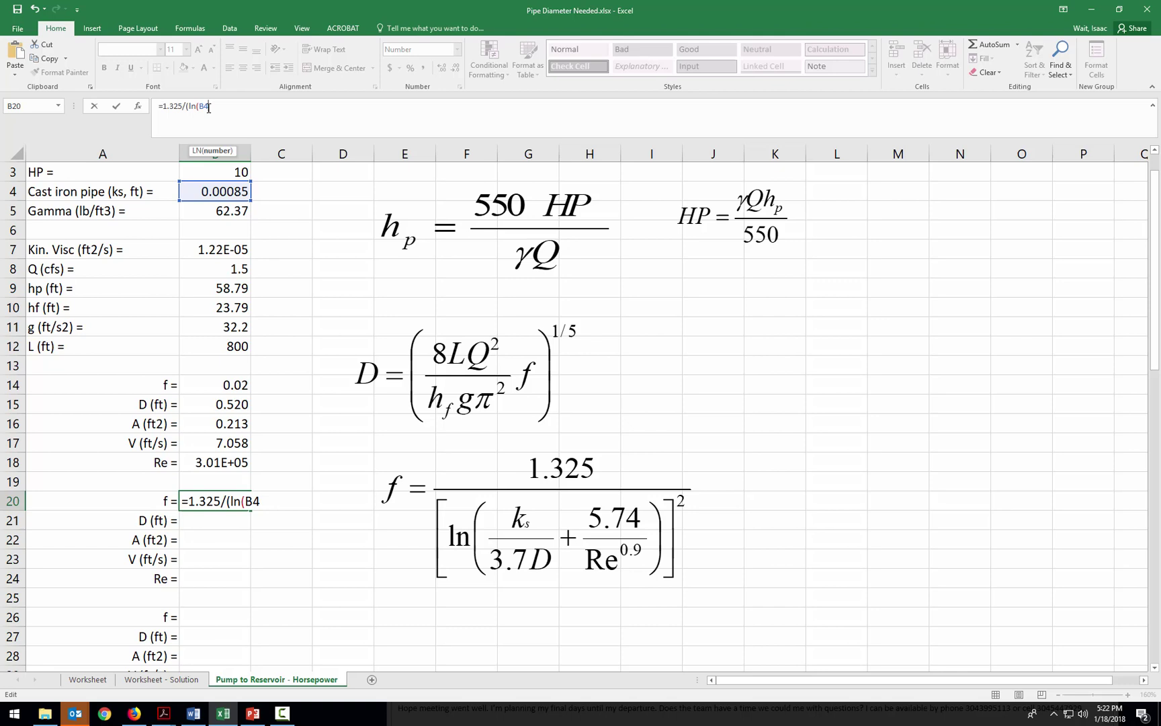
pyautogui.press('F4')
pyautogui.write('/3.7/')
# Finish B20 as =1.325/(ln($B$4/3.7/B15+5.74/B18^.9))^2, giving f = 0.0230, then review B15.
pyautogui.click(226, 404)
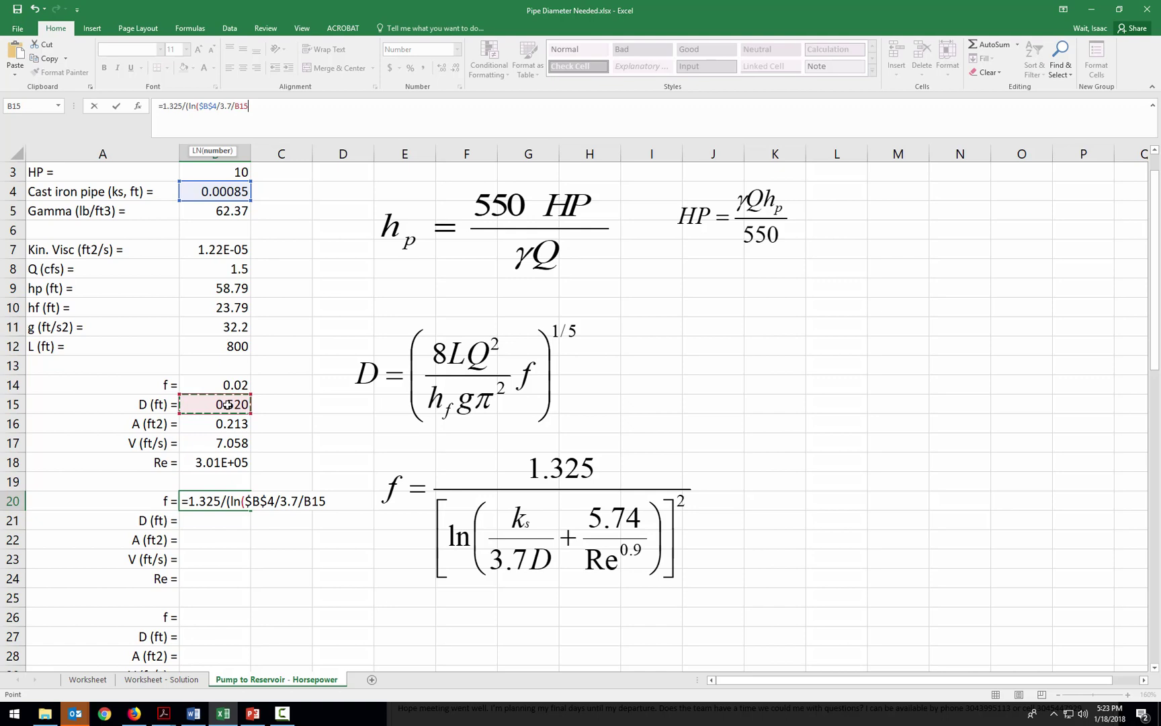
pyautogui.write('+5.74/')
pyautogui.click(225, 462)
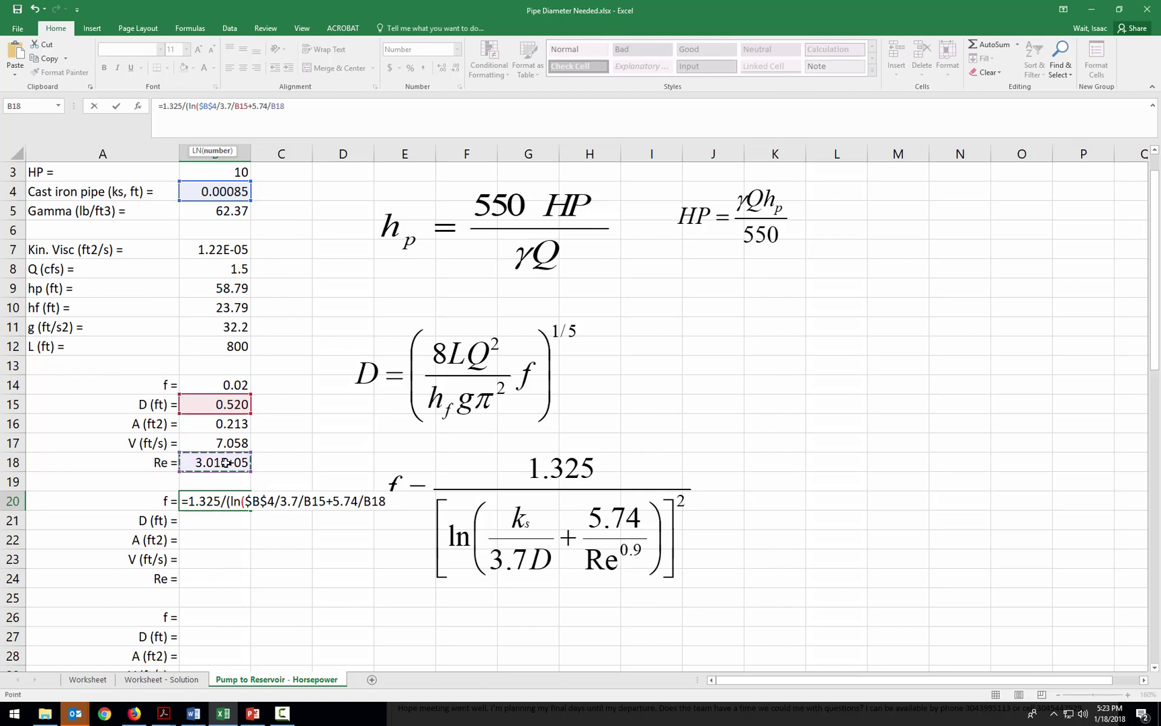
pyautogui.write('^.9))')
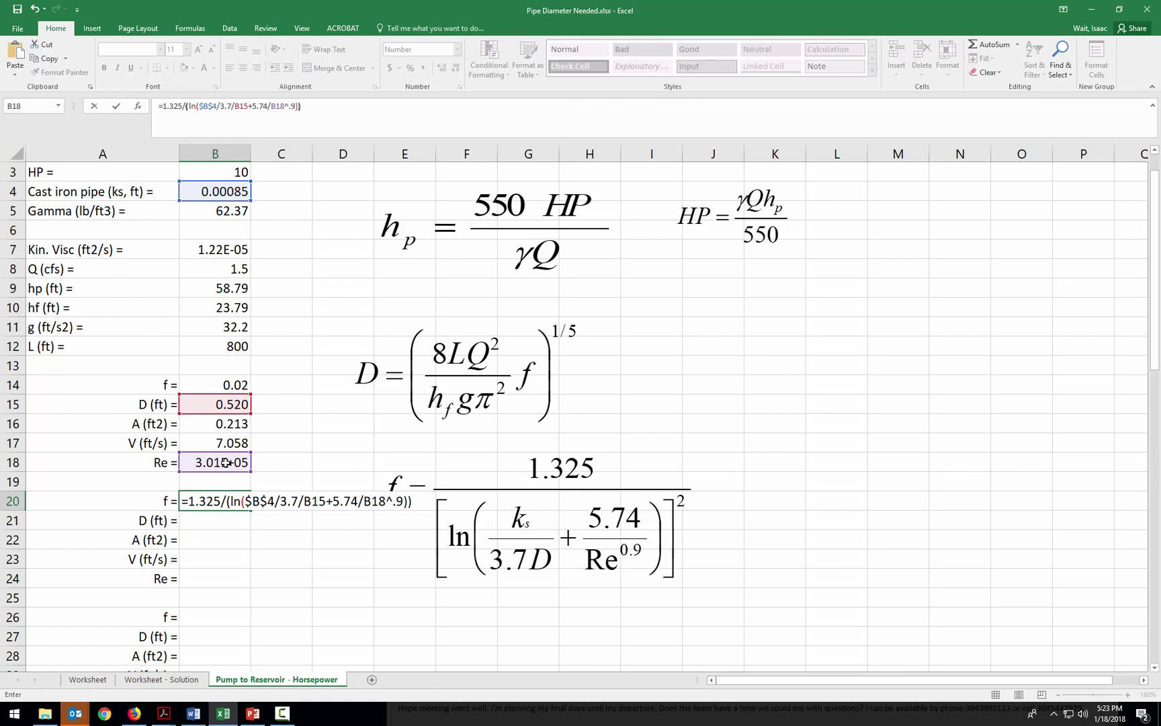
pyautogui.write('^2')
pyautogui.press('Return')
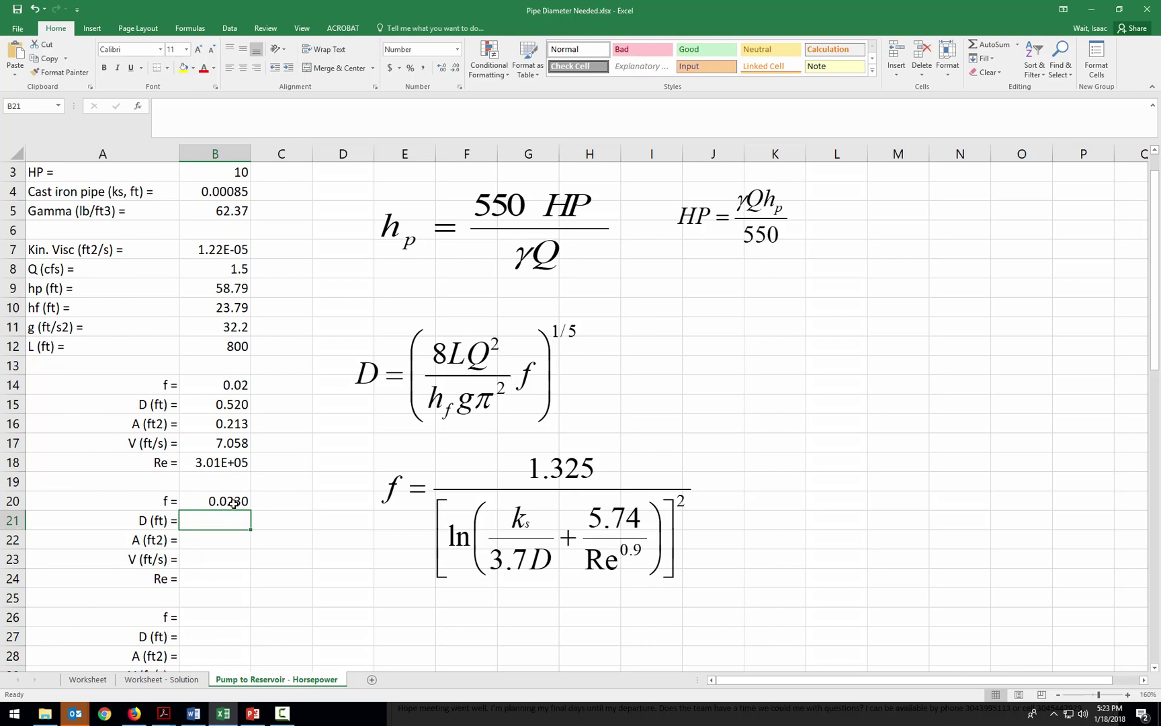
pyautogui.click(230, 406)
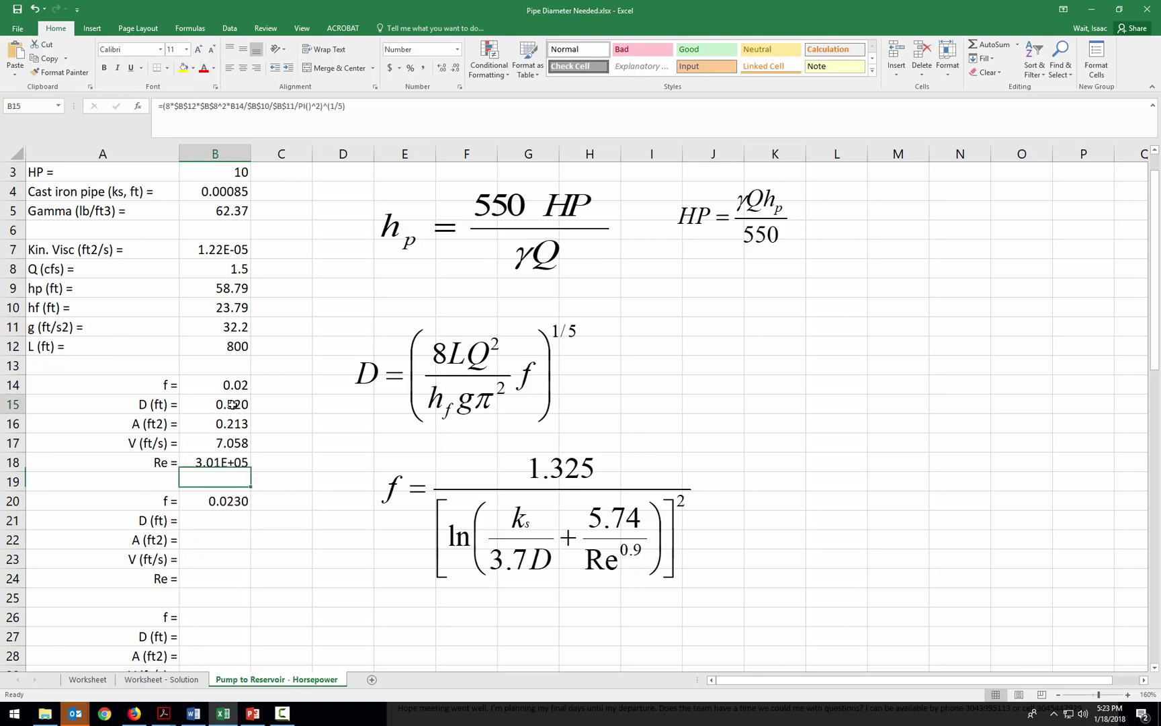
pyautogui.click(413, 113)
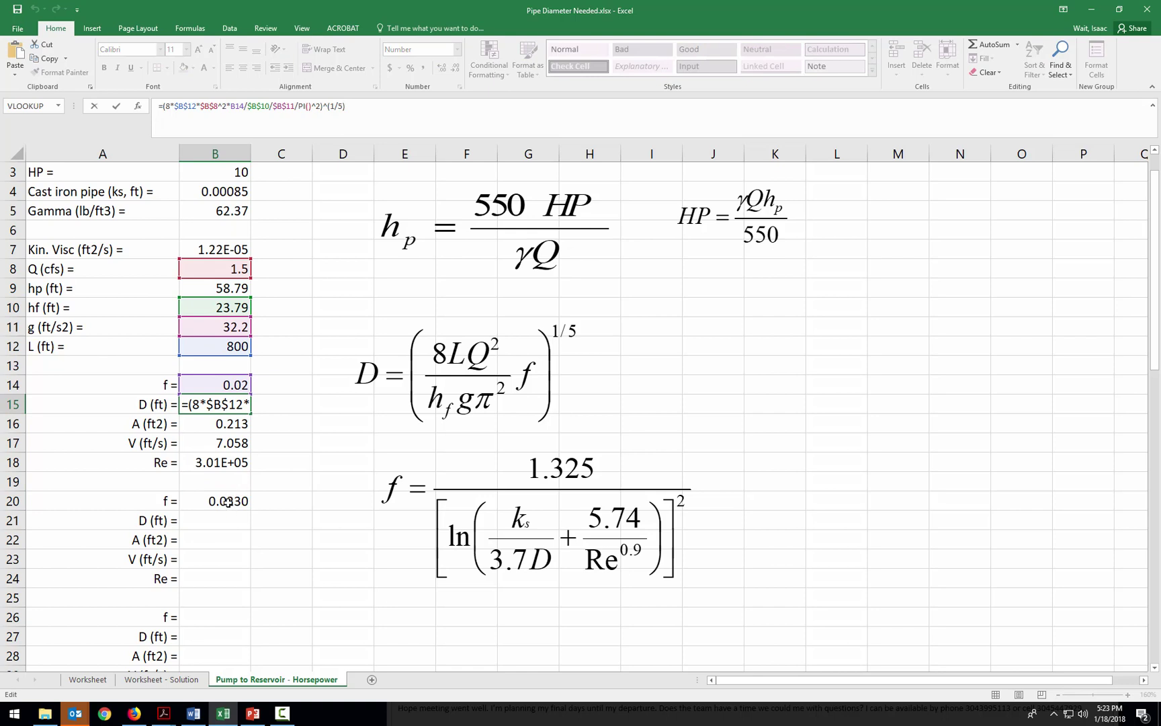
# Copy the diameter formula from B15 into B21, giving D = 0.535.
pyautogui.press('Escape')
pyautogui.click(274, 424)
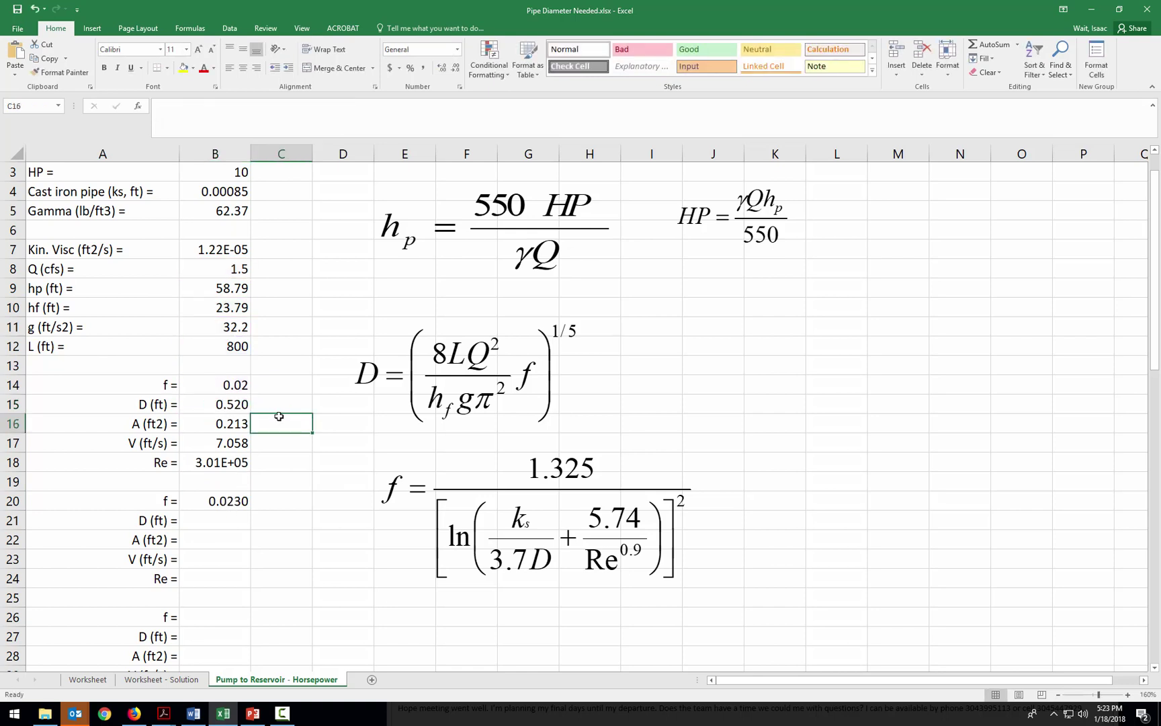
pyautogui.click(238, 402)
pyautogui.click(266, 422)
pyautogui.click(231, 403)
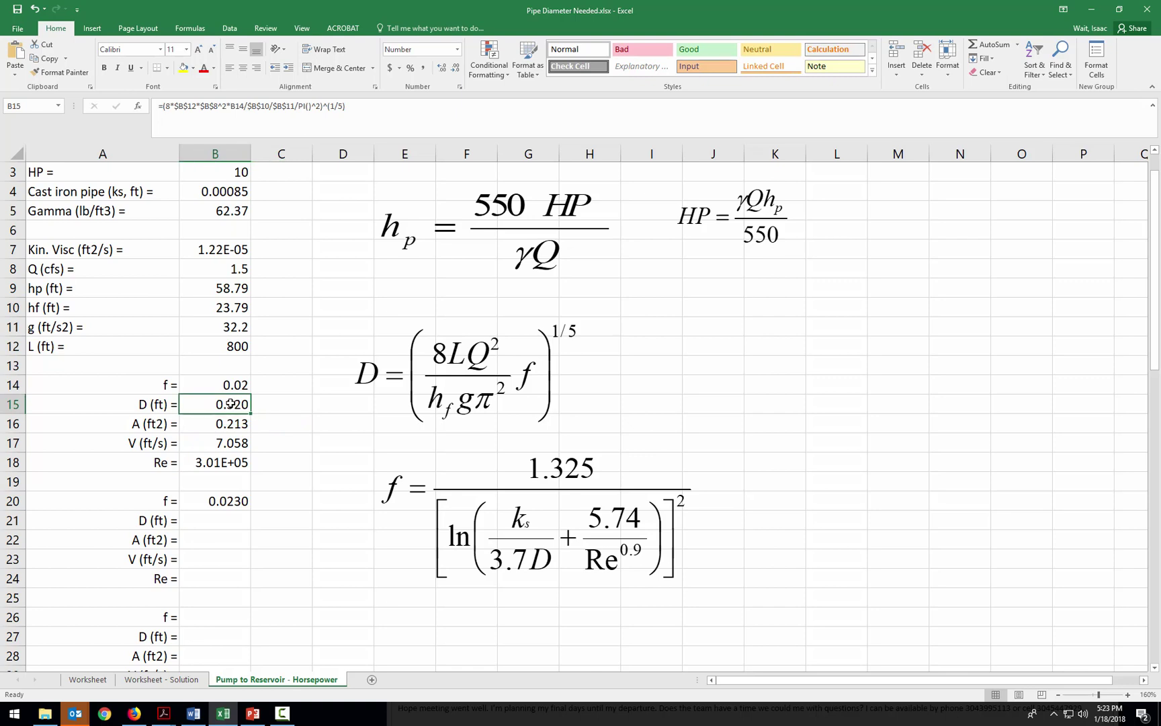
pyautogui.hotkey('ctrl', 'c')
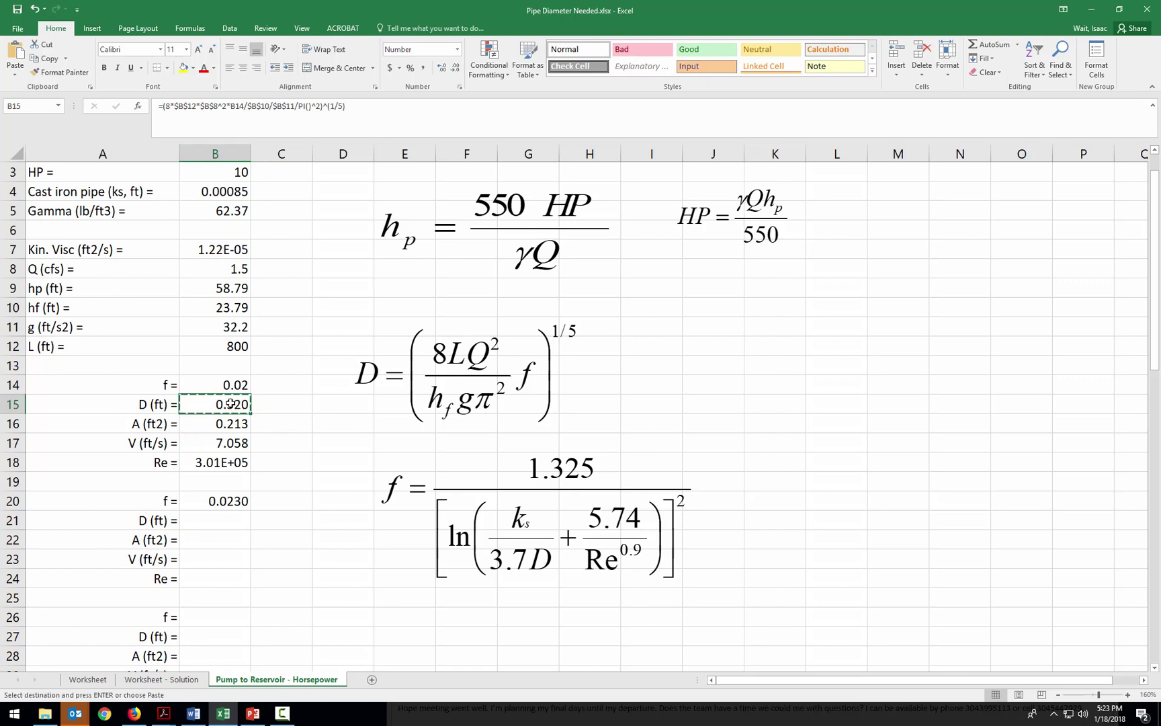
pyautogui.click(202, 519)
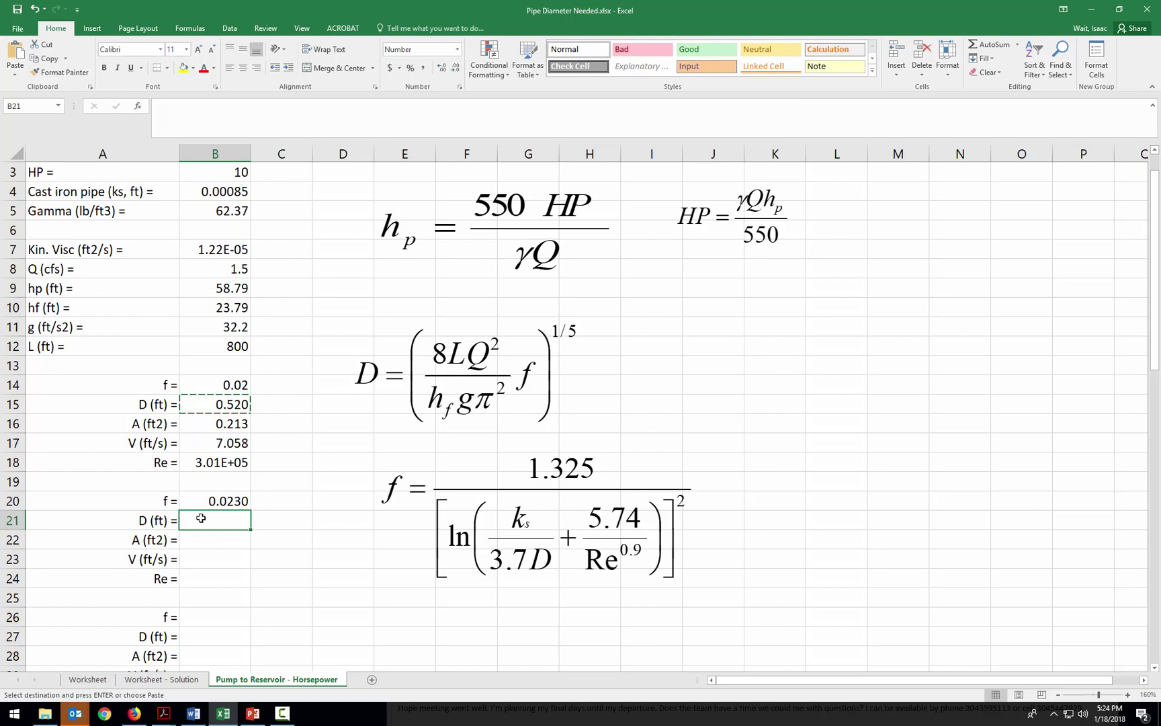
pyautogui.hotkey('ctrl', 'v')
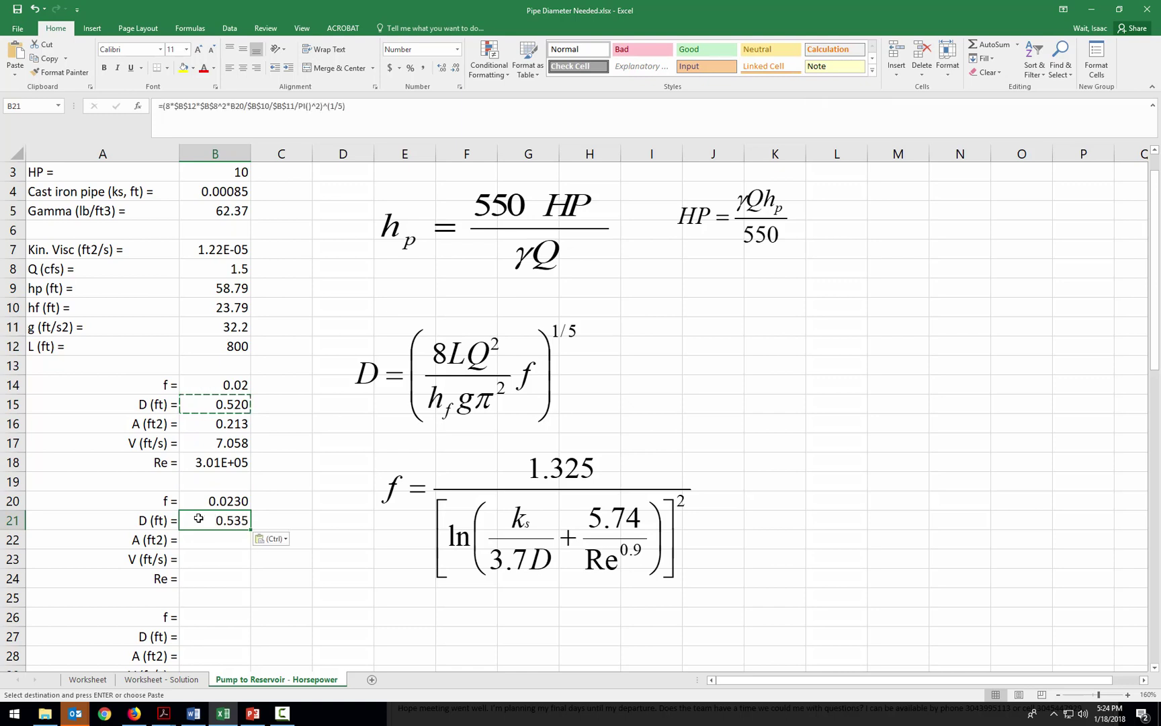
pyautogui.click(376, 111)
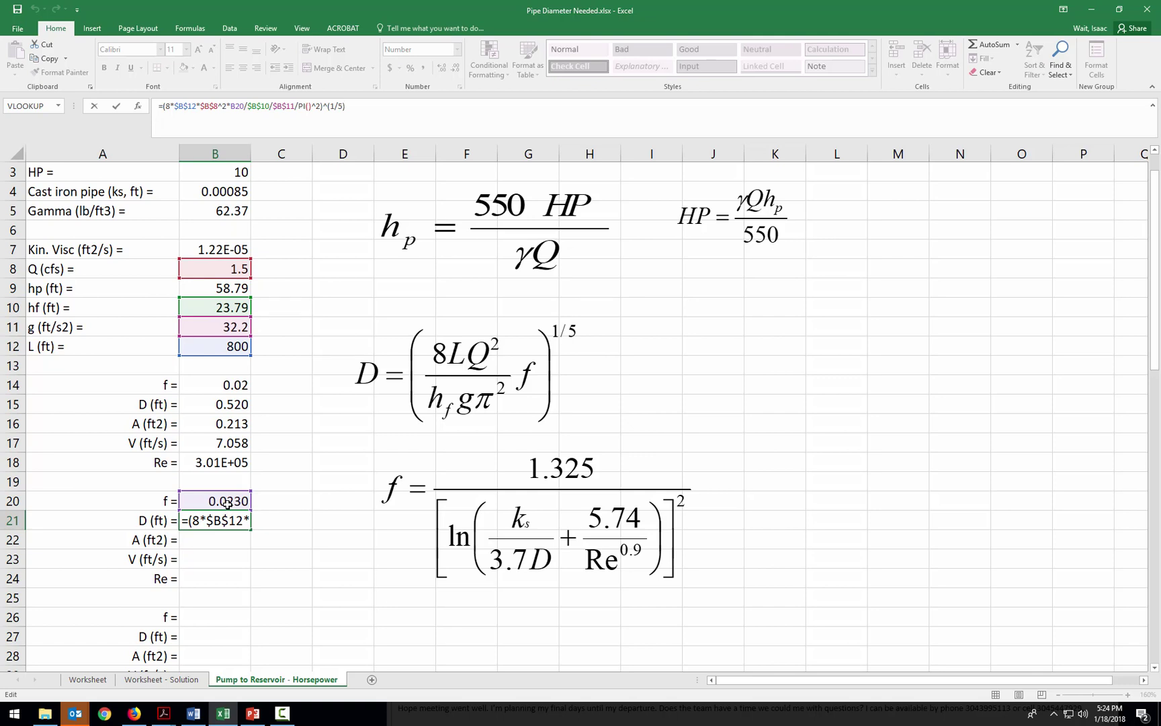
pyautogui.hotkey('ctrl', 'Return')
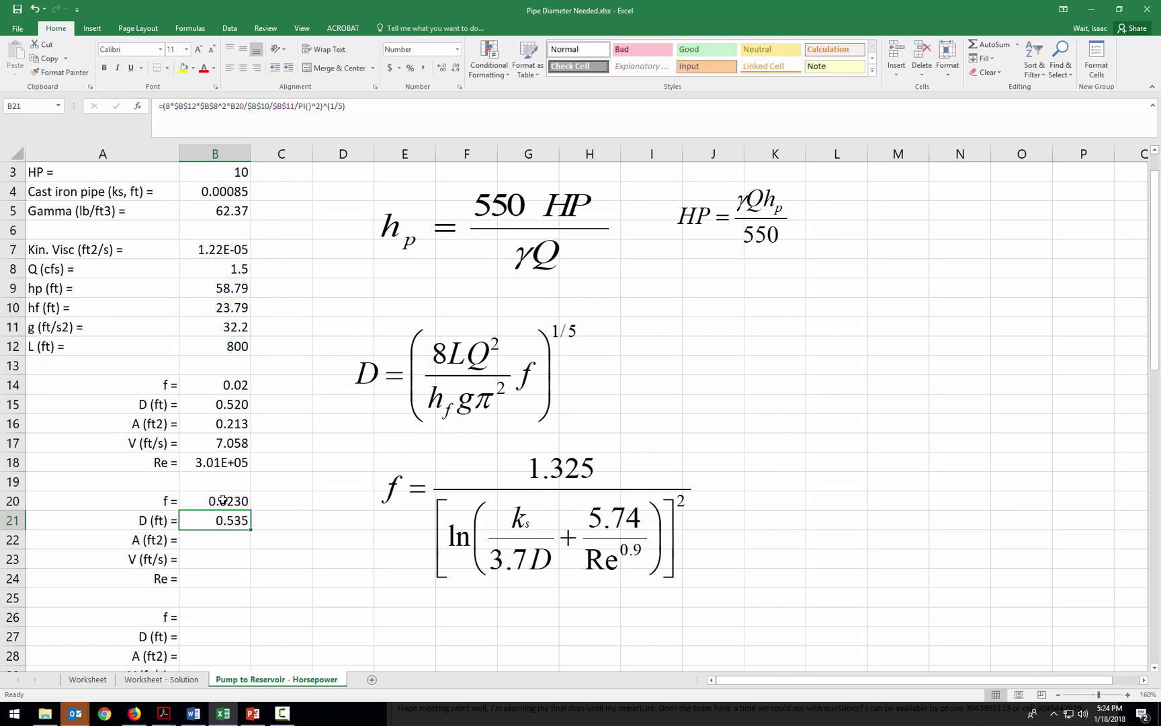
# Copy the area formula from B16 into B22, giving A = 0.225.
pyautogui.click(230, 423)
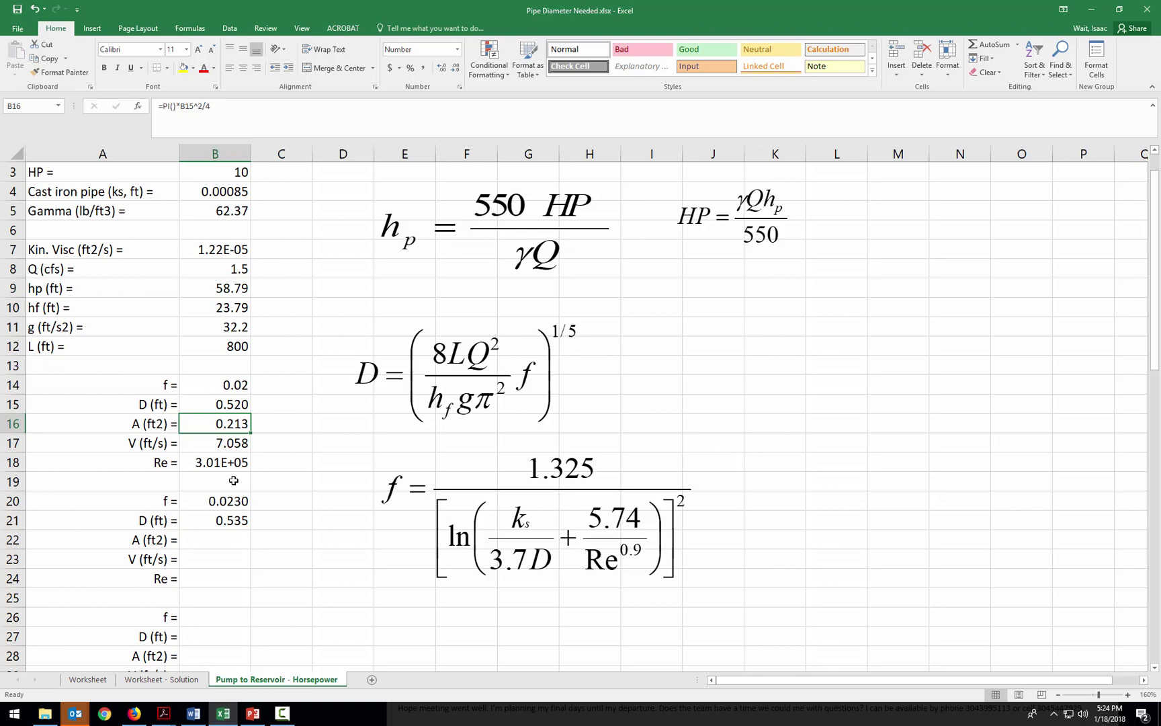
pyautogui.hotkey('ctrl', 'c')
pyautogui.click(225, 539)
pyautogui.hotkey('ctrl', 'v')
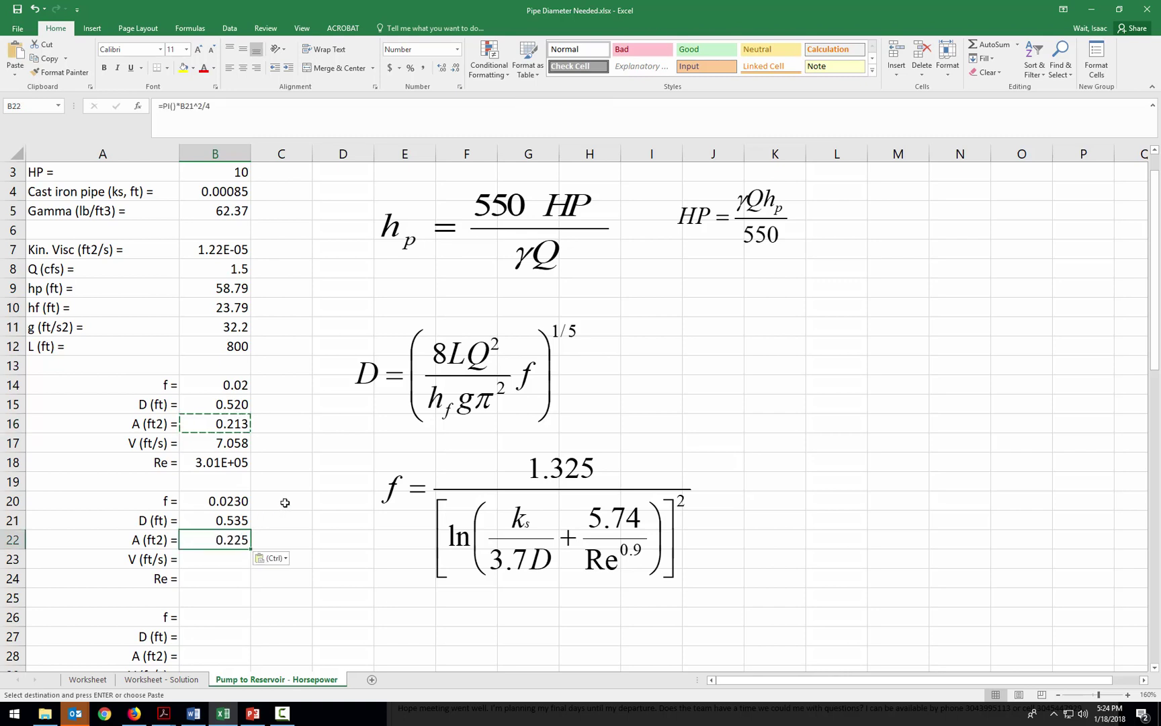
pyautogui.click(259, 541)
pyautogui.press('Left')
pyautogui.click(319, 125)
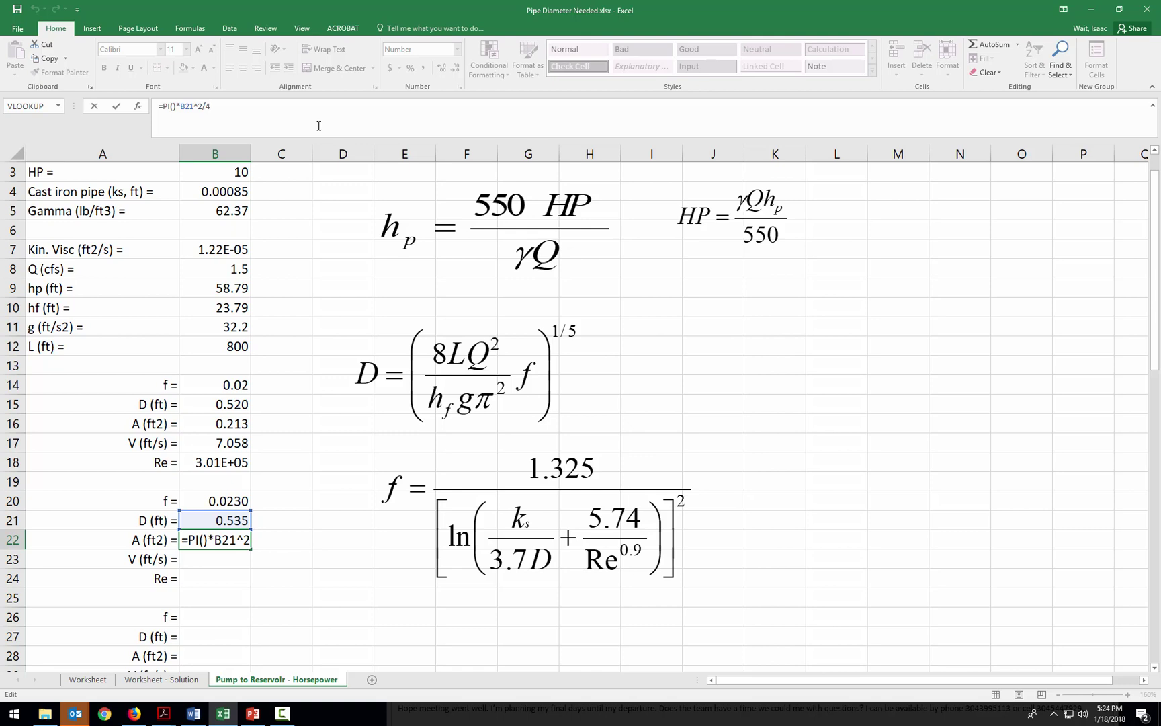
pyautogui.hotkey('ctrl', 'Return')
# Copy the velocity formula from B17 into B23, giving V = 6.669.
pyautogui.click(232, 562)
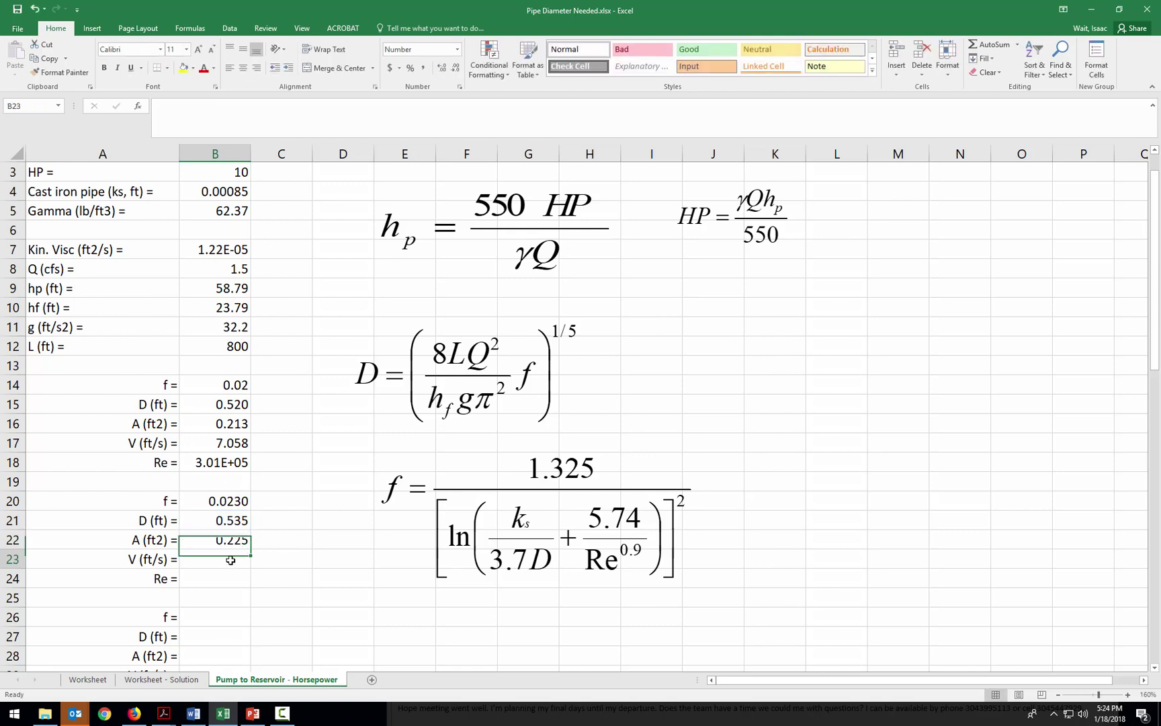
pyautogui.click(241, 446)
pyautogui.hotkey('ctrl', 'c')
pyautogui.click(228, 559)
pyautogui.hotkey('ctrl', 'v')
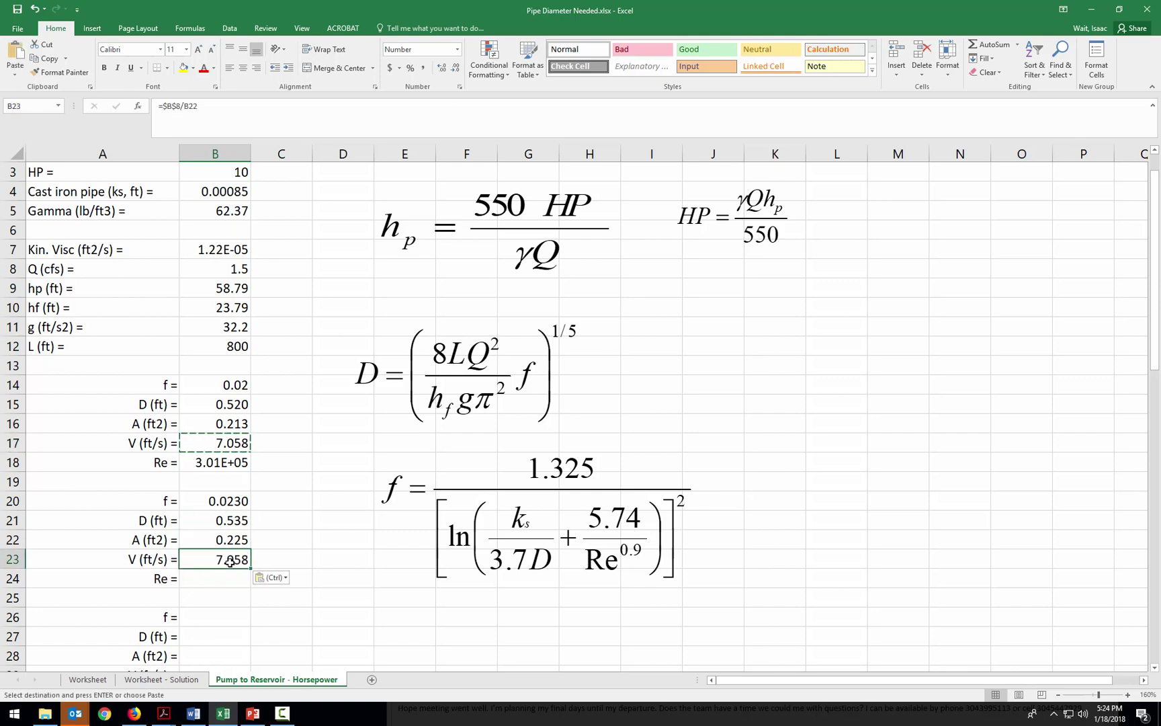
pyautogui.doubleClick(289, 542)
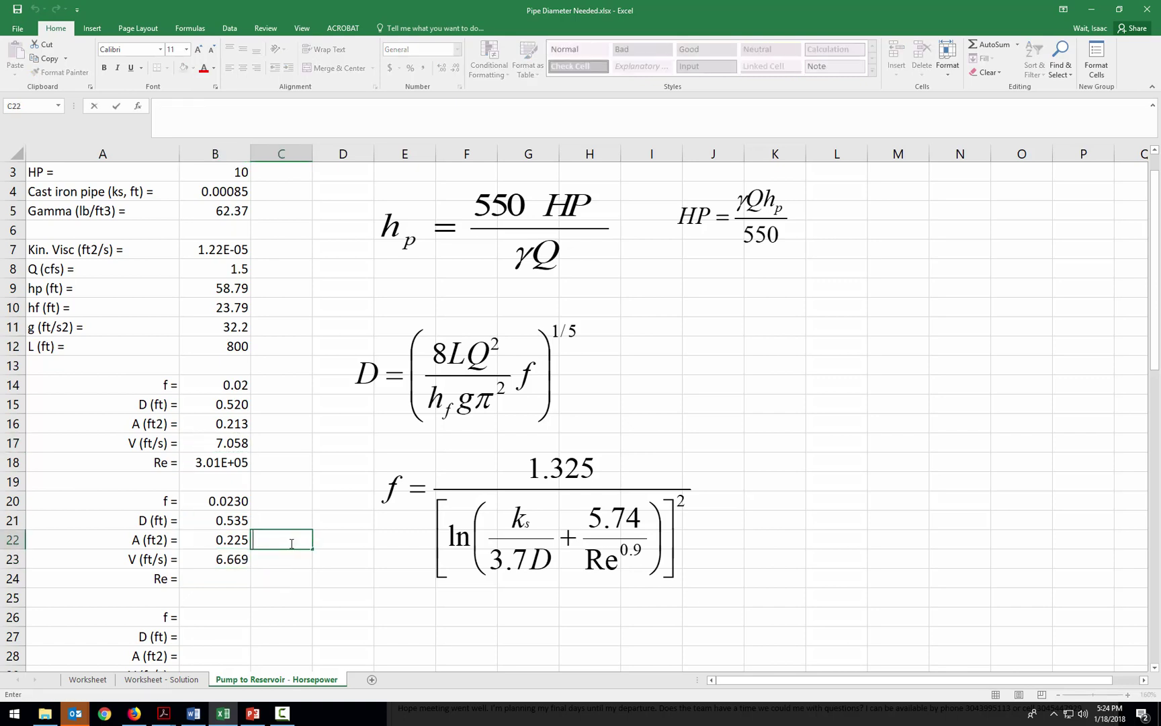
pyautogui.click(240, 578)
# Copy the Reynolds number formula from B18 into B24, giving Re = 2.93E+05.
pyautogui.click(216, 462)
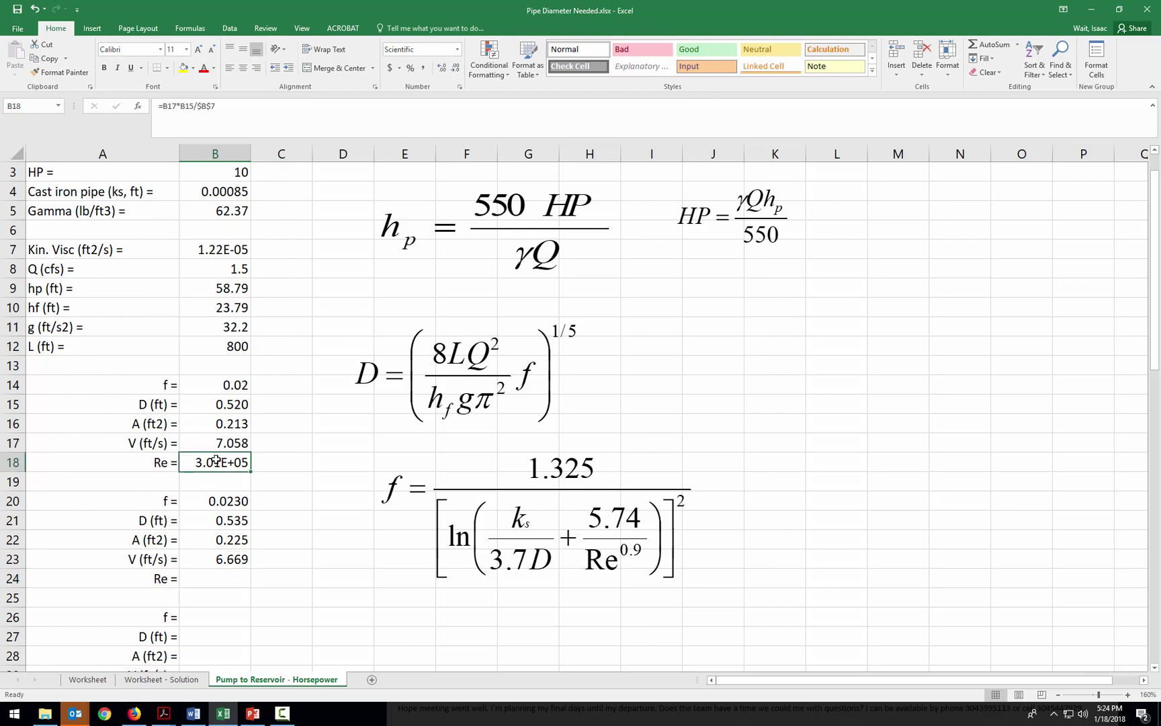
pyautogui.hotkey('ctrl', 'c')
pyautogui.click(210, 568)
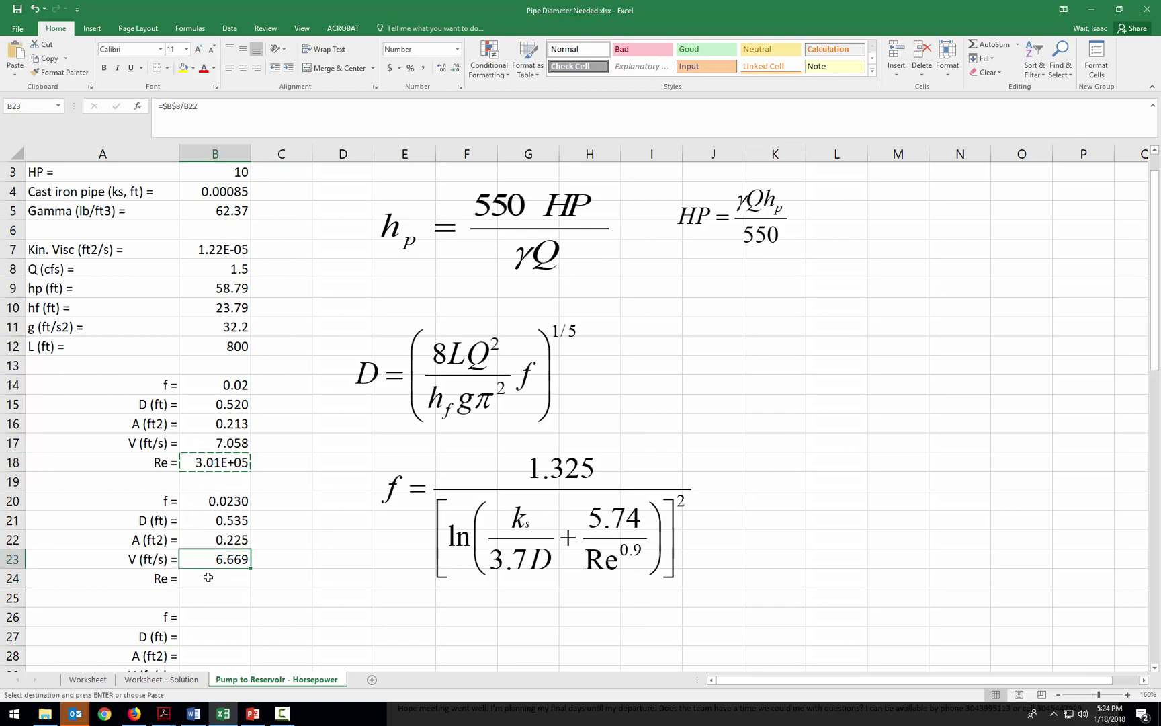
pyautogui.click(209, 578)
pyautogui.hotkey('ctrl', 'v')
pyautogui.click(293, 559)
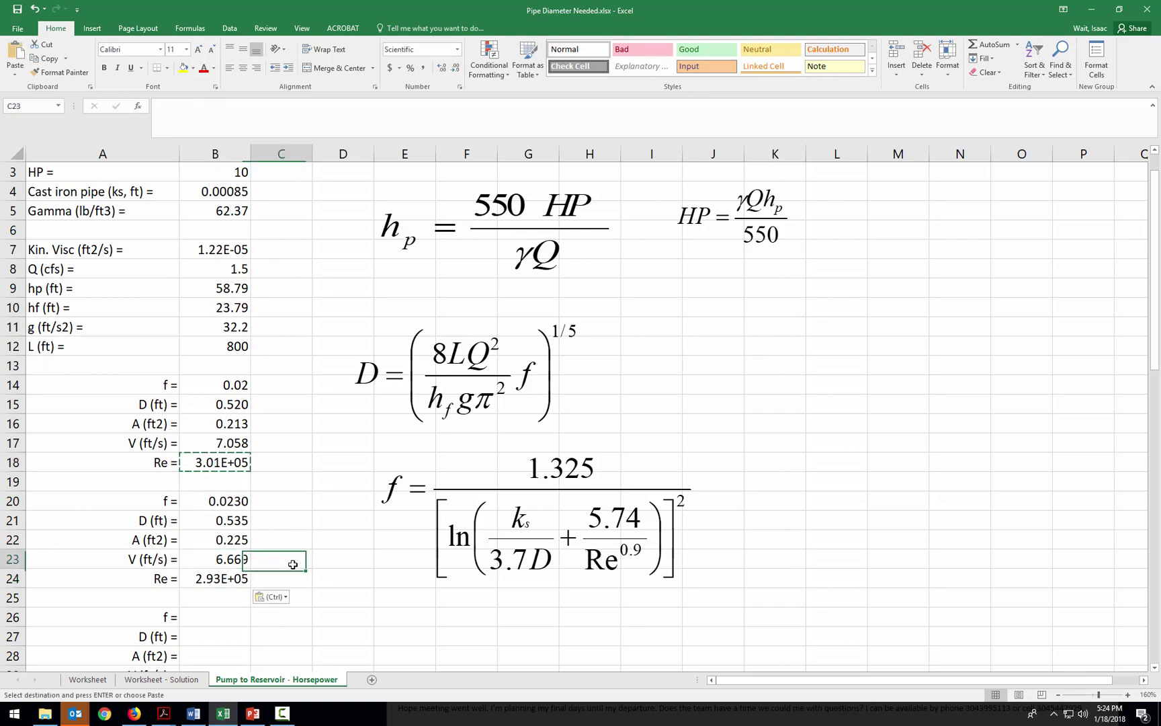
pyautogui.click(232, 582)
pyautogui.click(301, 556)
# Review the second-iteration friction-factor formula in B20.
pyautogui.press('Escape')
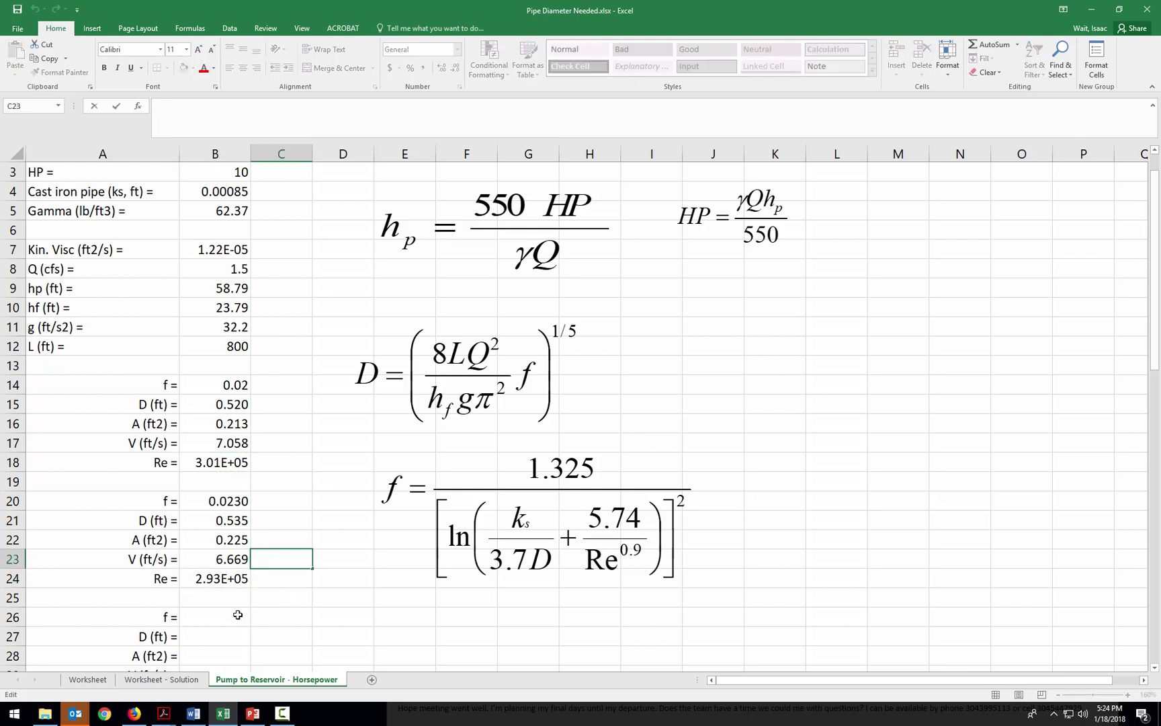
pyautogui.click(239, 613)
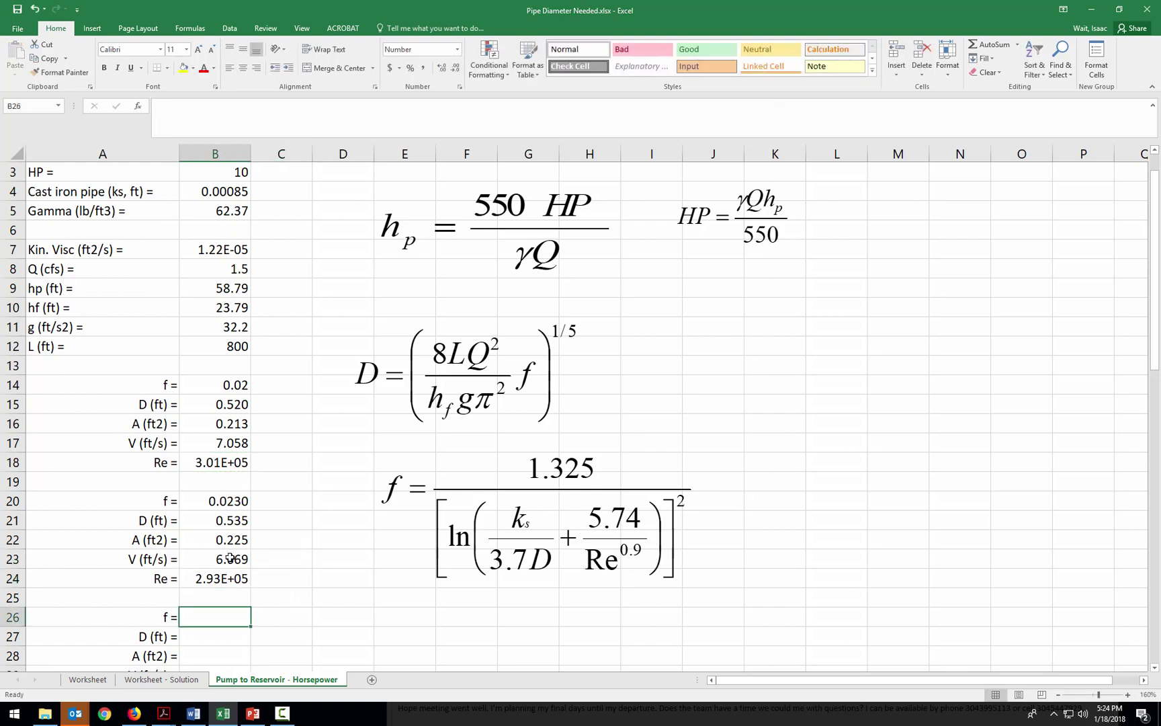
pyautogui.click(228, 499)
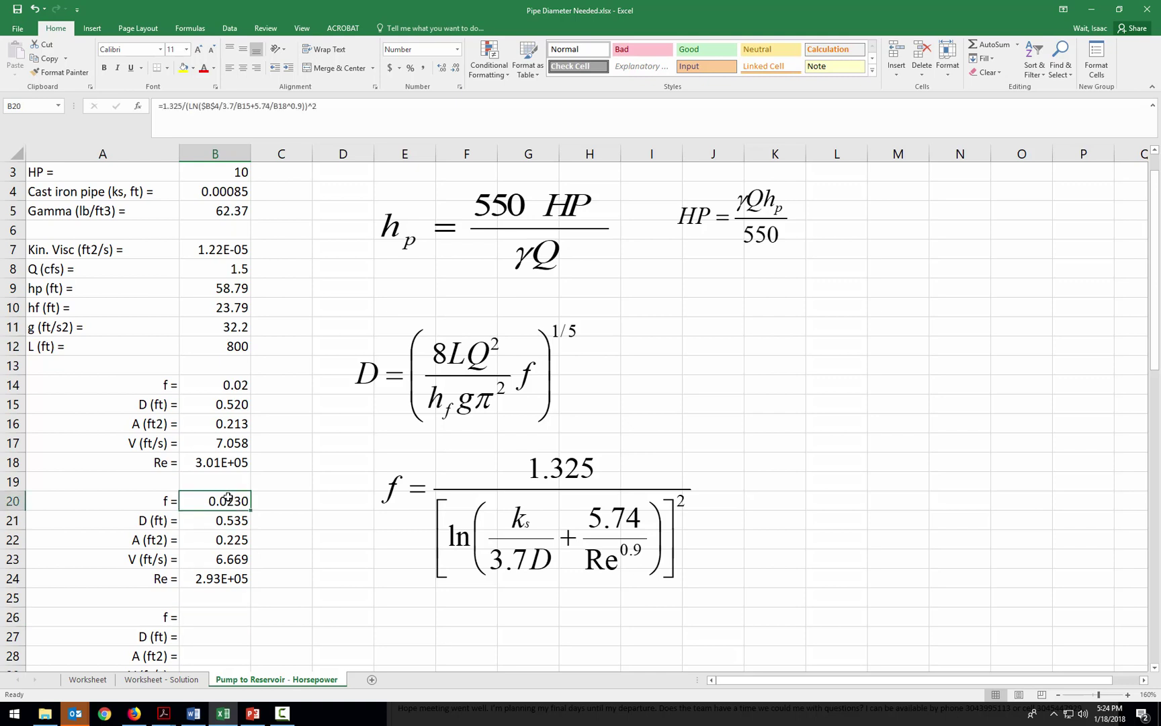
pyautogui.click(387, 119)
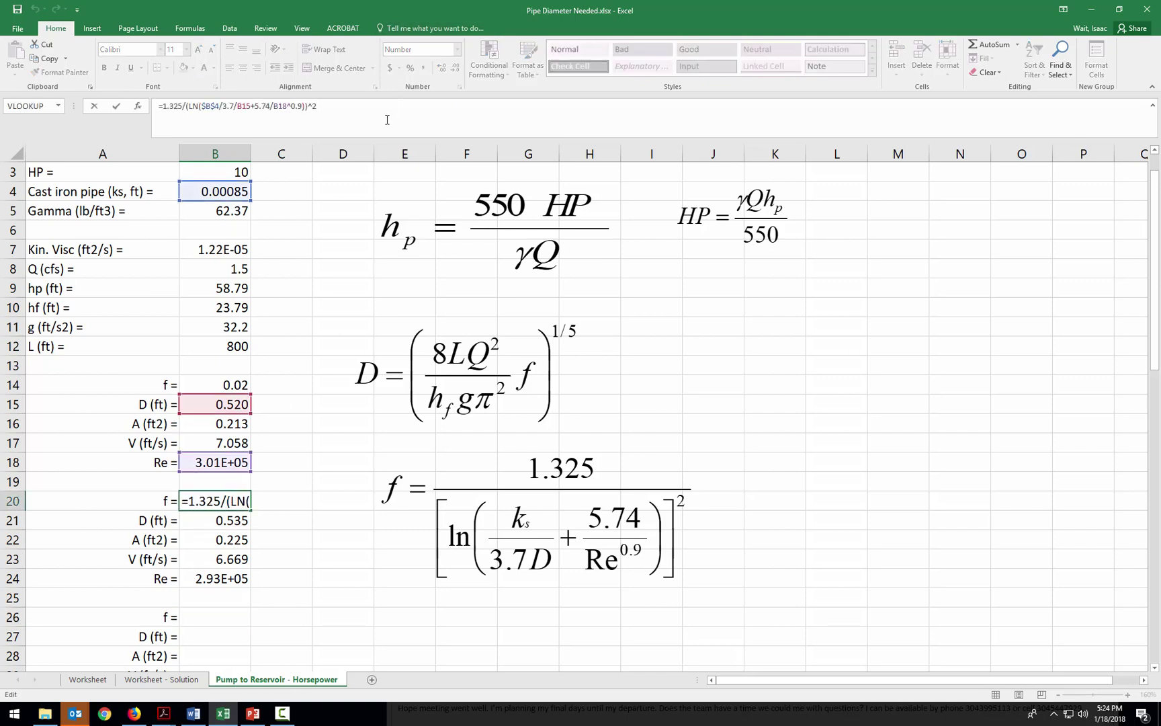
pyautogui.press('Escape')
pyautogui.click(296, 519)
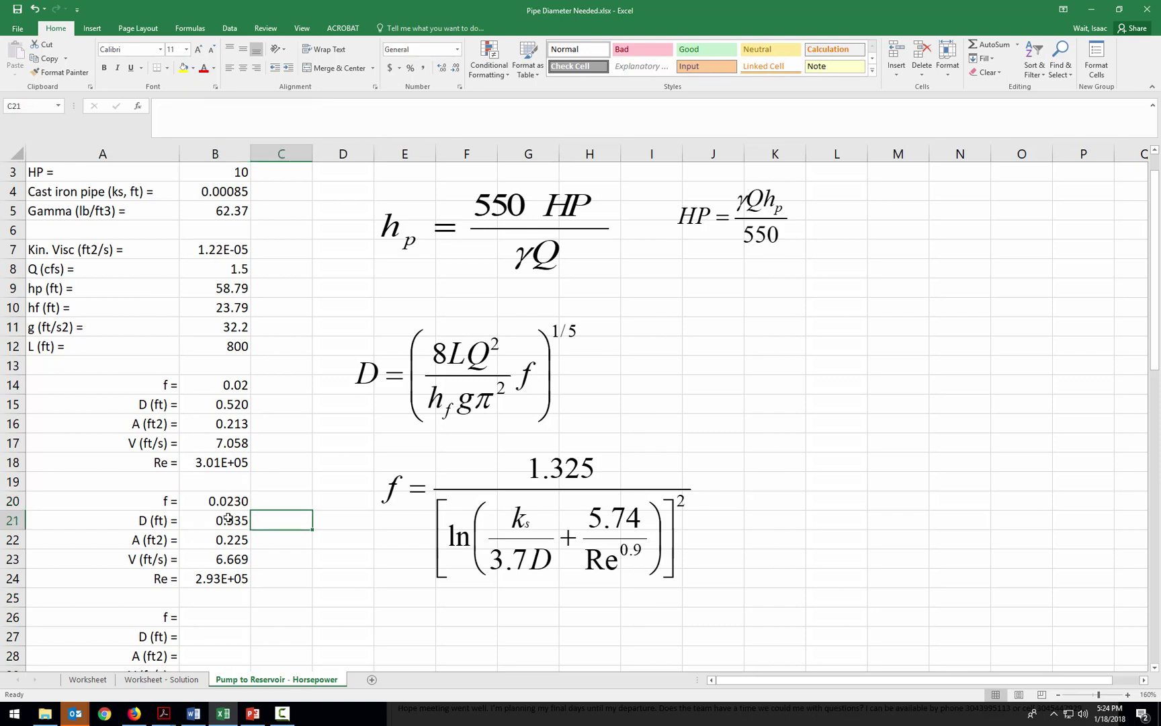
# Copy block B20:B24 into B26 as a third iteration, giving f = 0.0229 and D = 0.535.
pyautogui.moveTo(228, 501); pyautogui.dragTo(217, 575)
pyautogui.hotkey('ctrl', 'c')
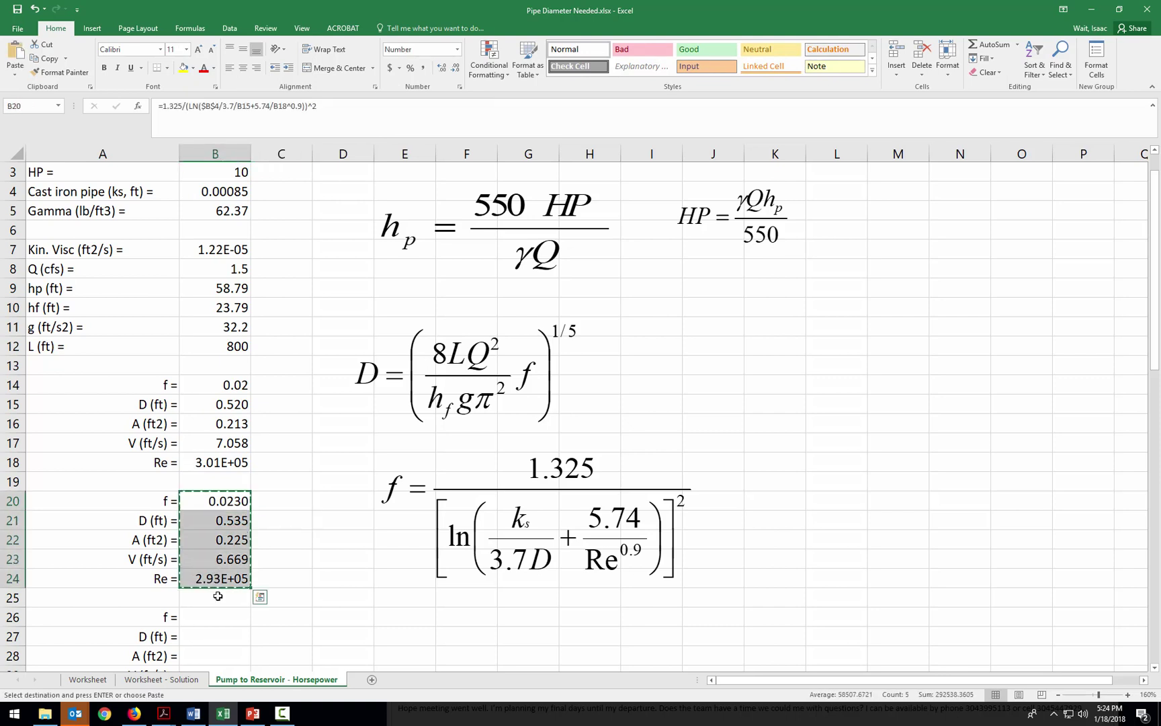
pyautogui.click(211, 615)
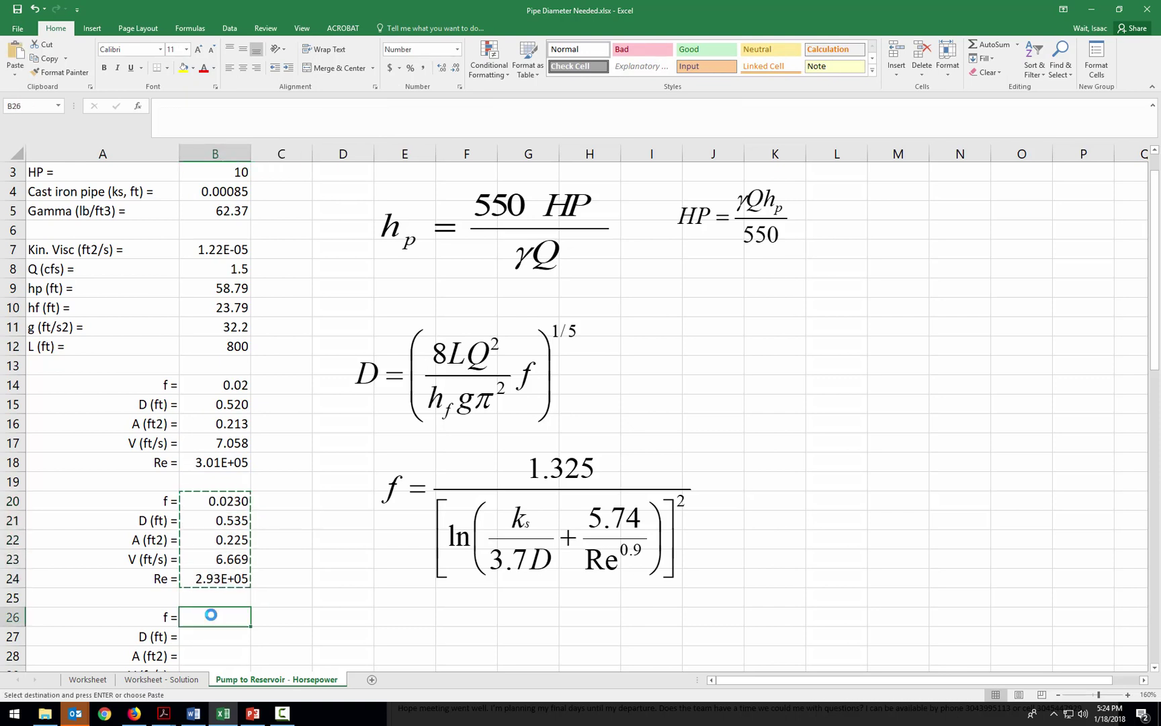
pyautogui.hotkey('ctrl', 'v')
pyautogui.scroll(-1, 271, 600)
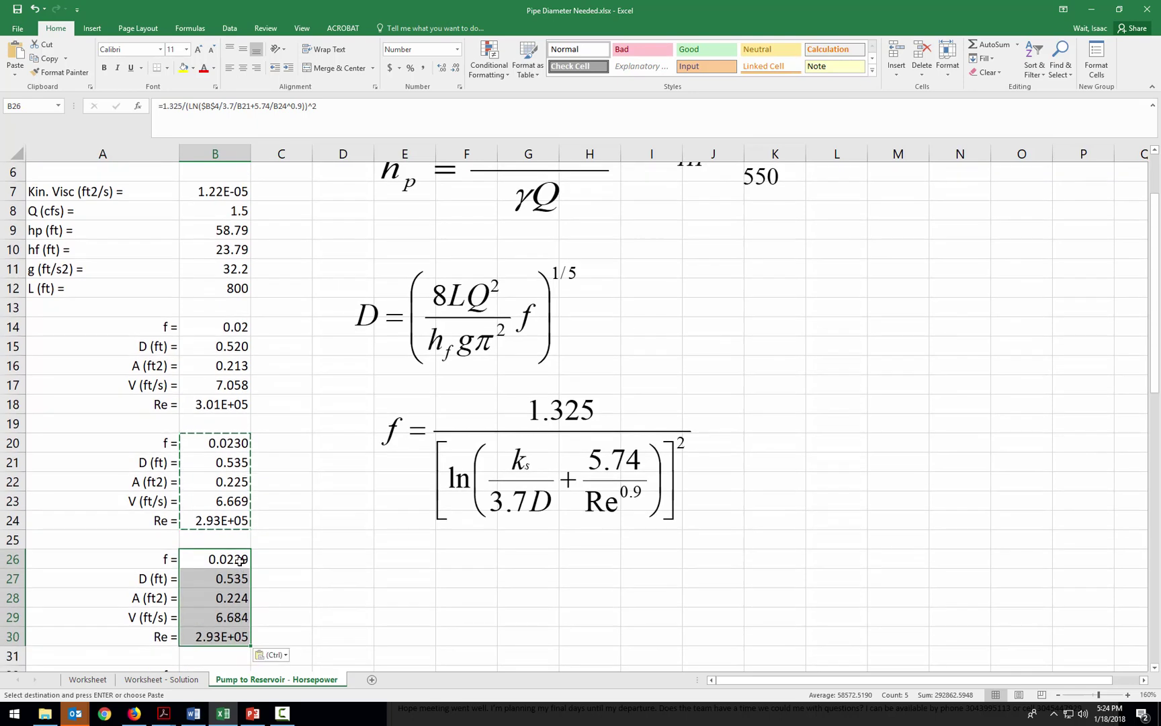
pyautogui.click(241, 560)
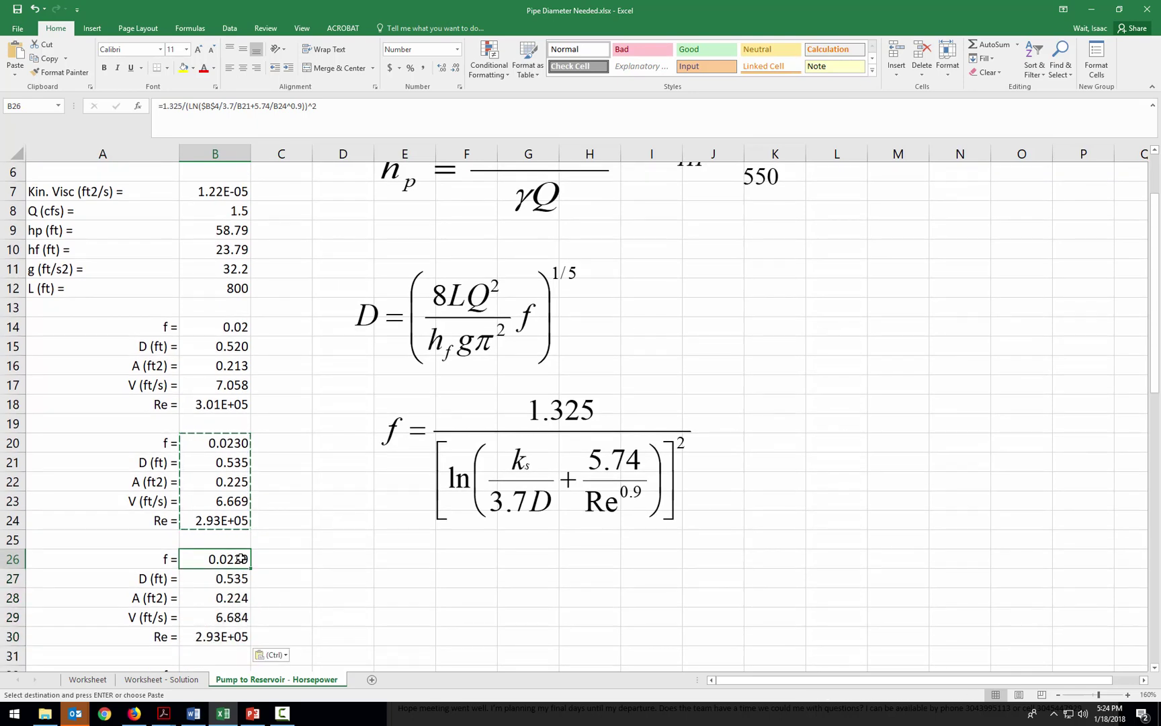
pyautogui.click(237, 444)
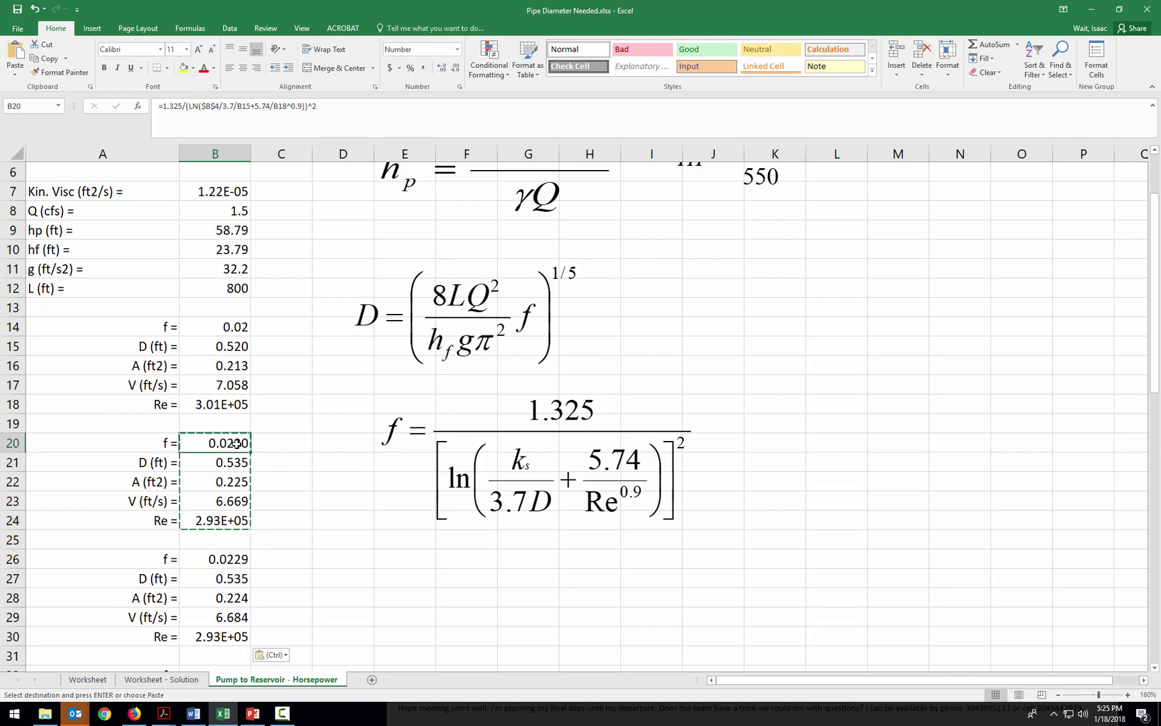
pyautogui.click(230, 555)
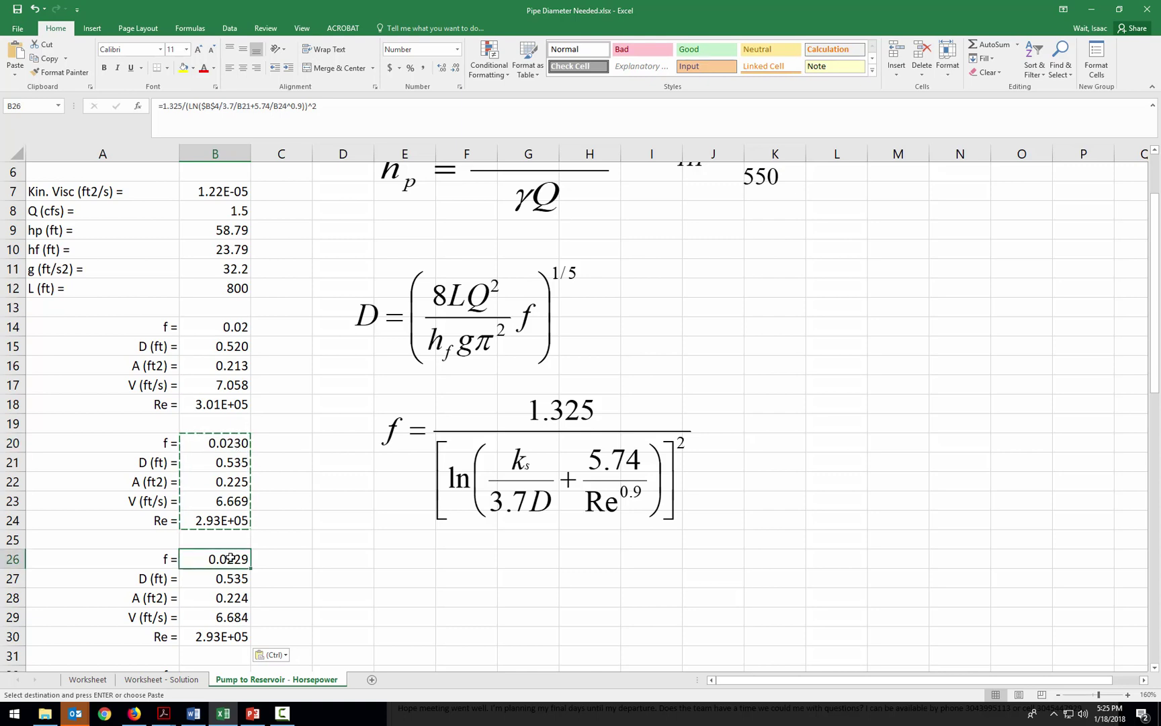
# Show the initial friction factor in B14 with four decimals as 0.0200.
pyautogui.click(228, 445)
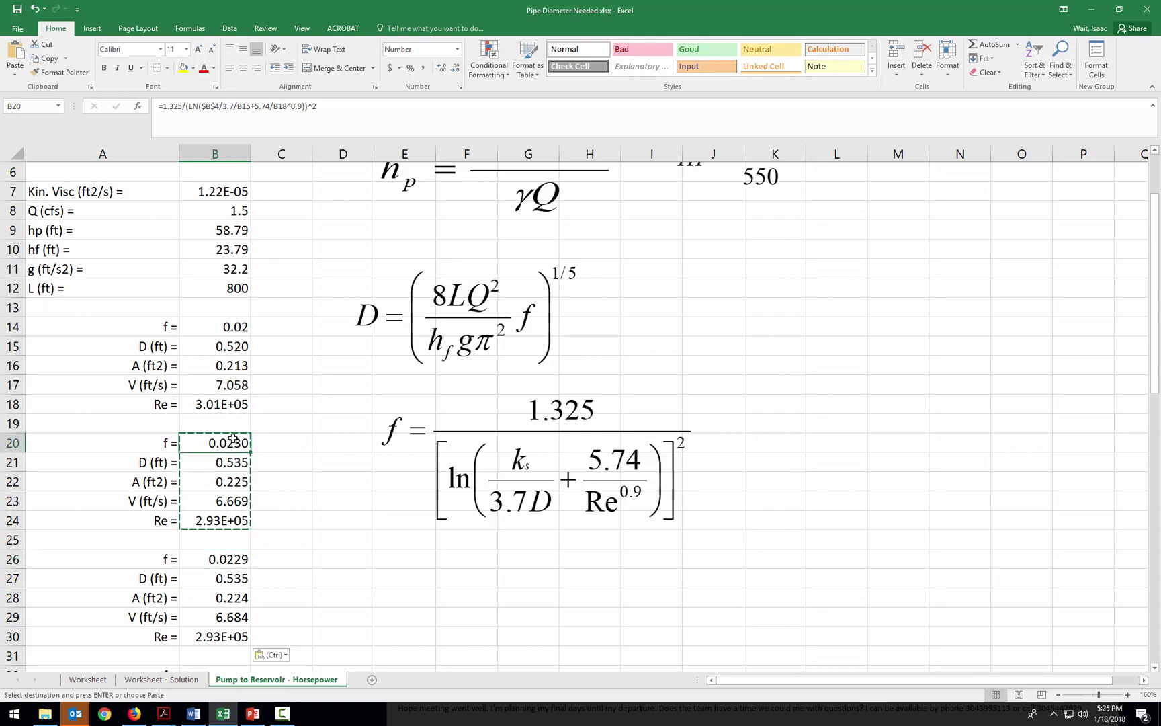
pyautogui.click(218, 326)
pyautogui.press('Escape')
pyautogui.click(305, 327)
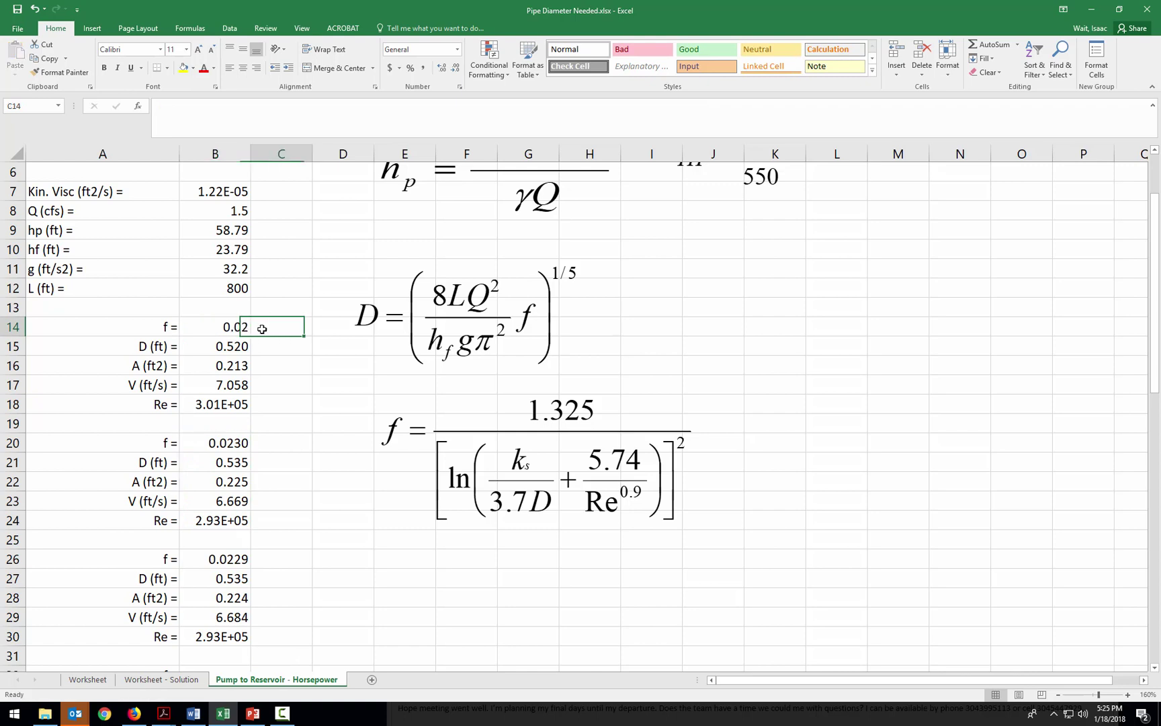
pyautogui.press('Left')
pyautogui.click(441, 68)
pyautogui.click(442, 68)
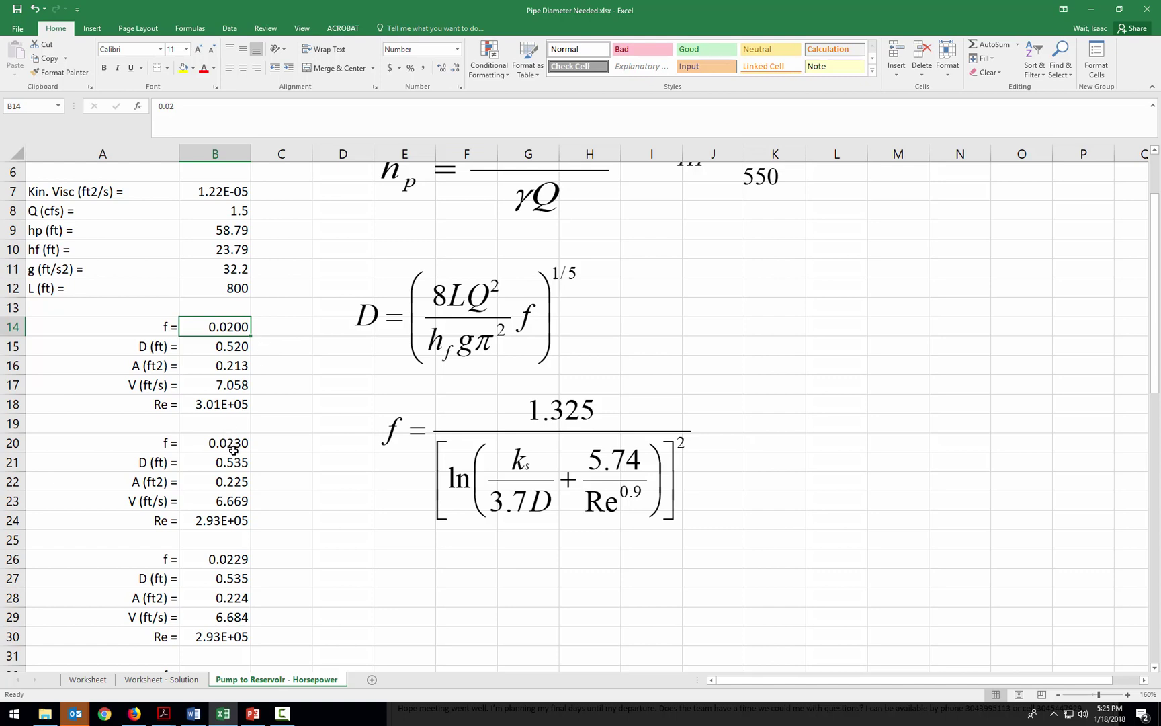
# Add one decimal place to the Reynolds numbers in B24 and B30.
pyautogui.click(242, 563)
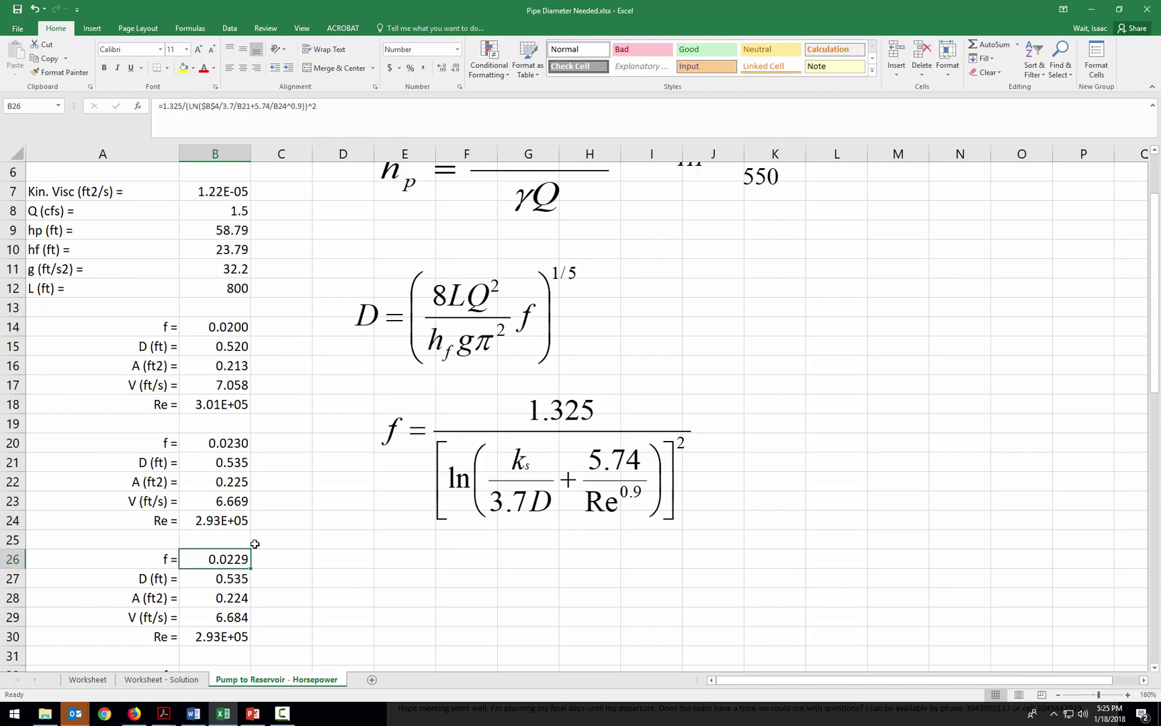
pyautogui.click(232, 522)
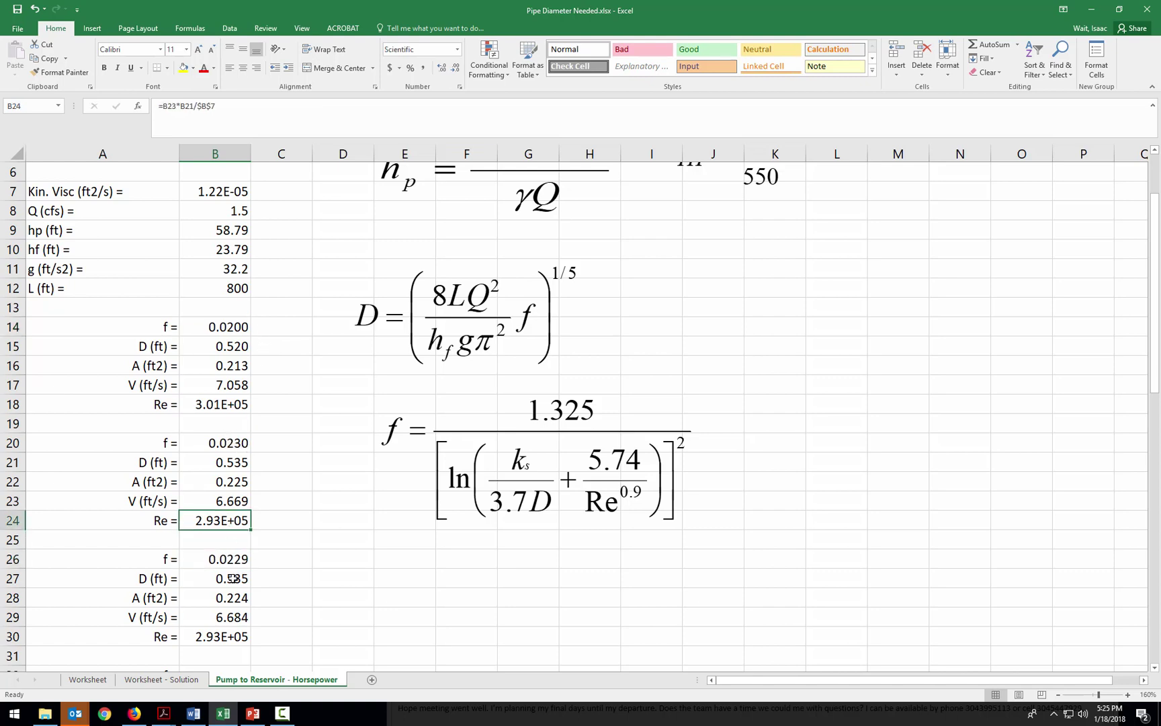
pyautogui.click(225, 632)
pyautogui.click(221, 555)
pyautogui.click(216, 522)
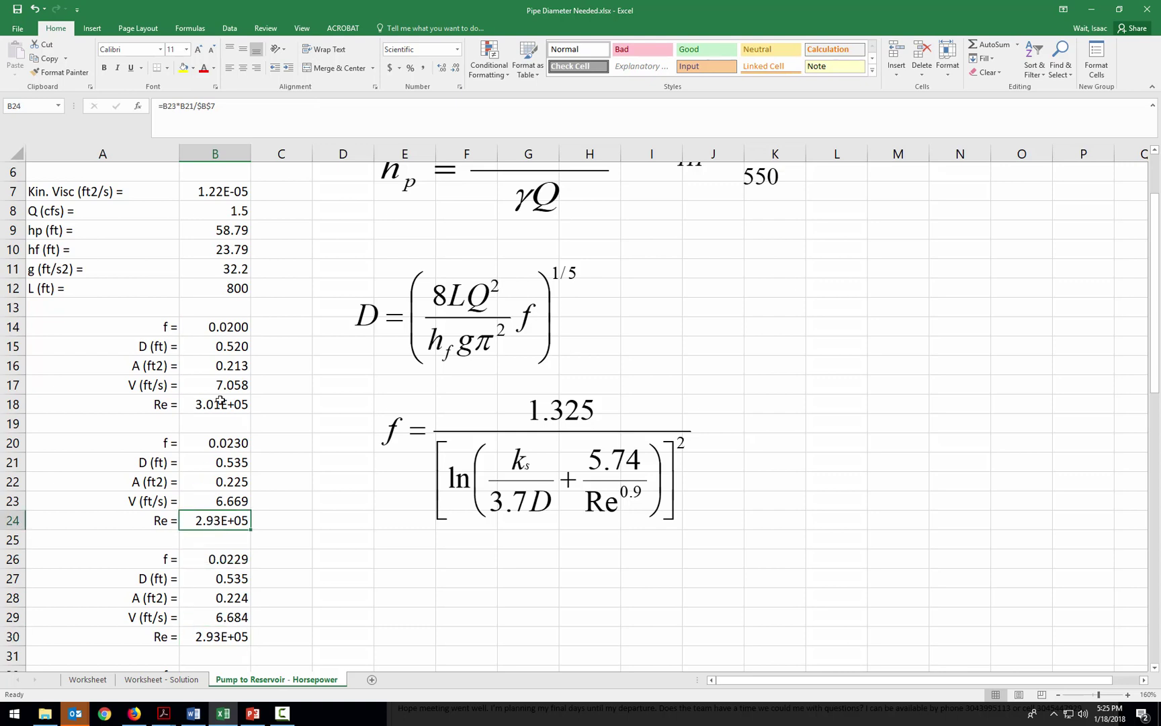
pyautogui.click(442, 70)
pyautogui.click(223, 635)
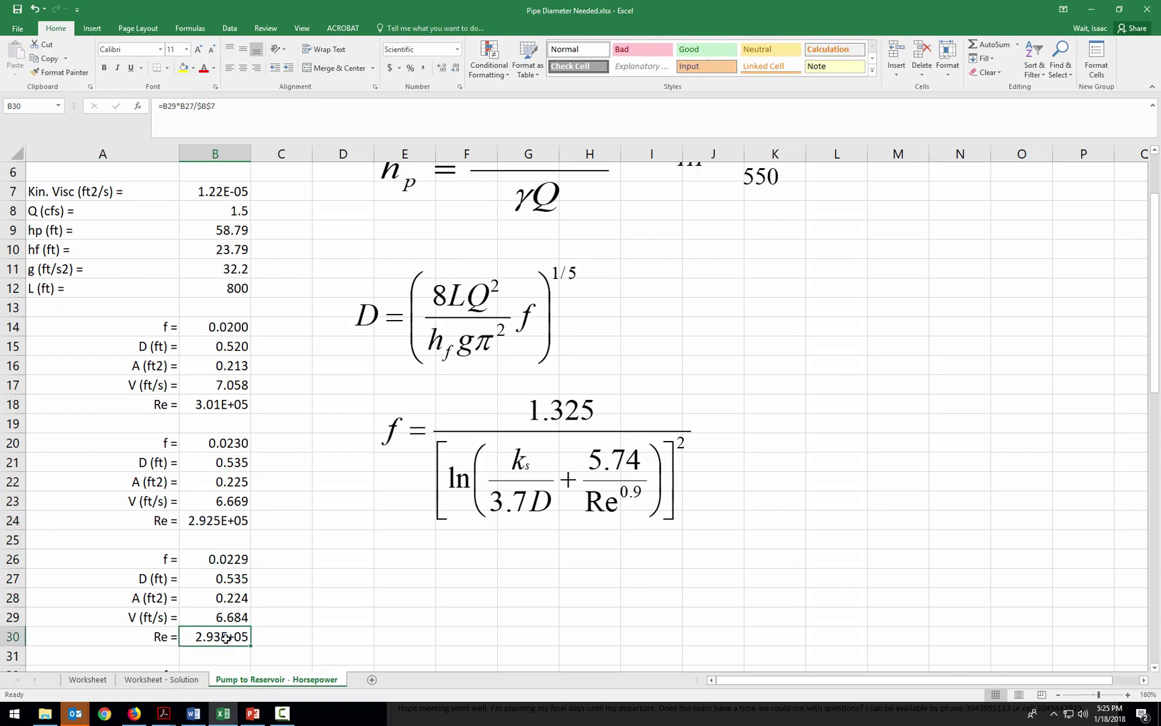
pyautogui.click(441, 70)
# Copy the third block B26:B30 into B32 as a fourth iteration.
pyautogui.scroll(-2, 326, 608)
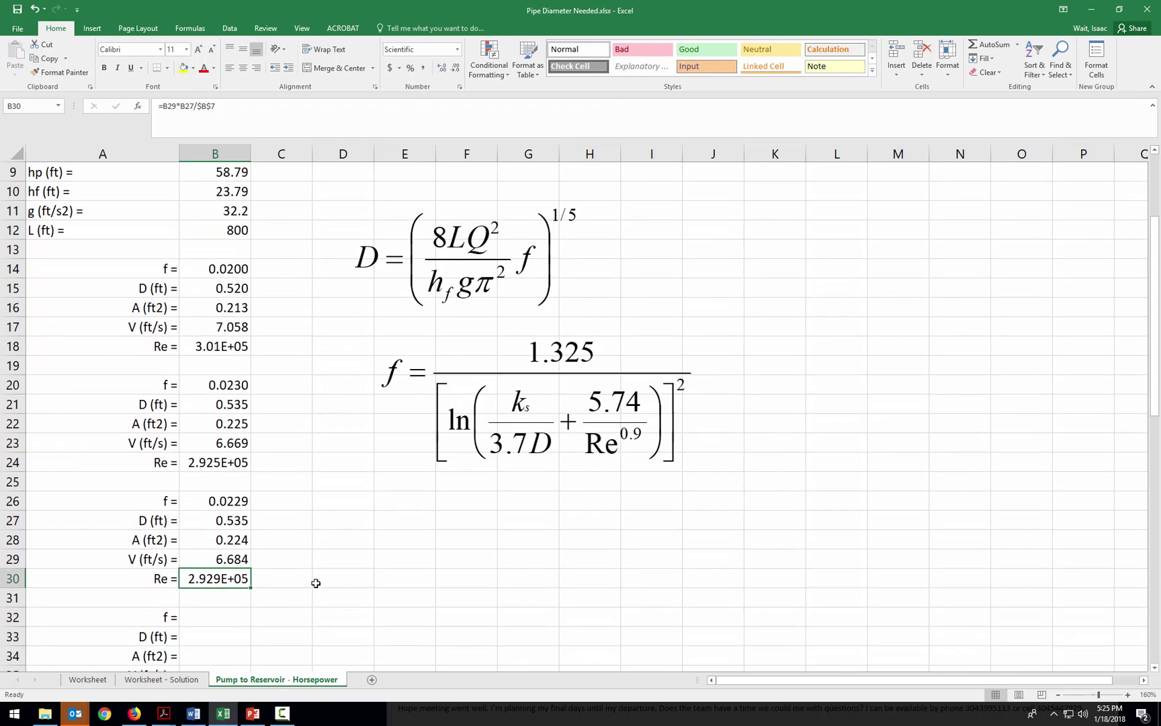
pyautogui.moveTo(231, 443); pyautogui.dragTo(221, 515)
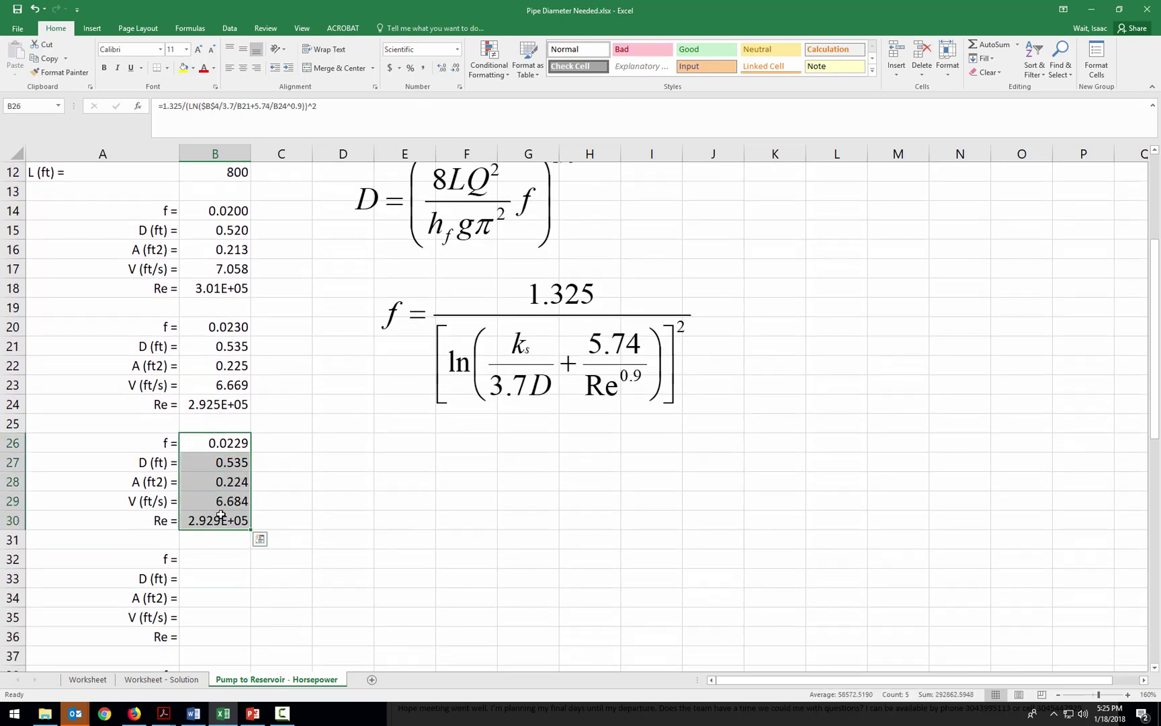
pyautogui.hotkey('ctrl', 'c')
pyautogui.click(221, 559)
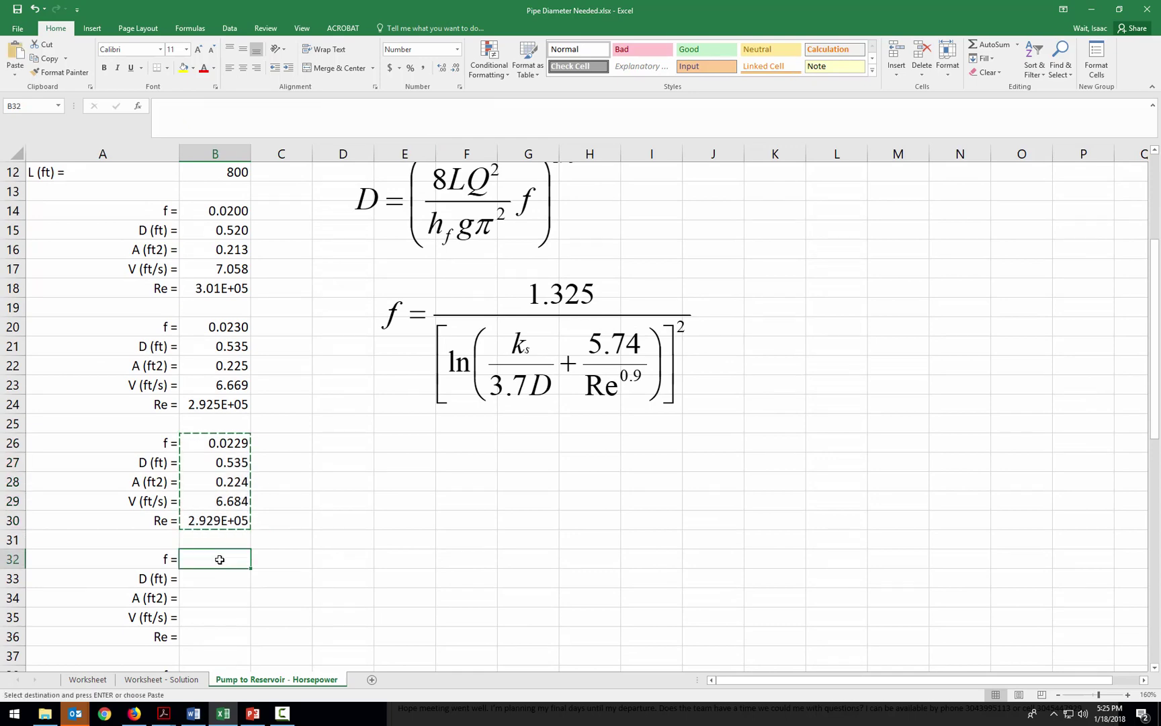
pyautogui.hotkey('ctrl', 'v')
pyautogui.click(321, 542)
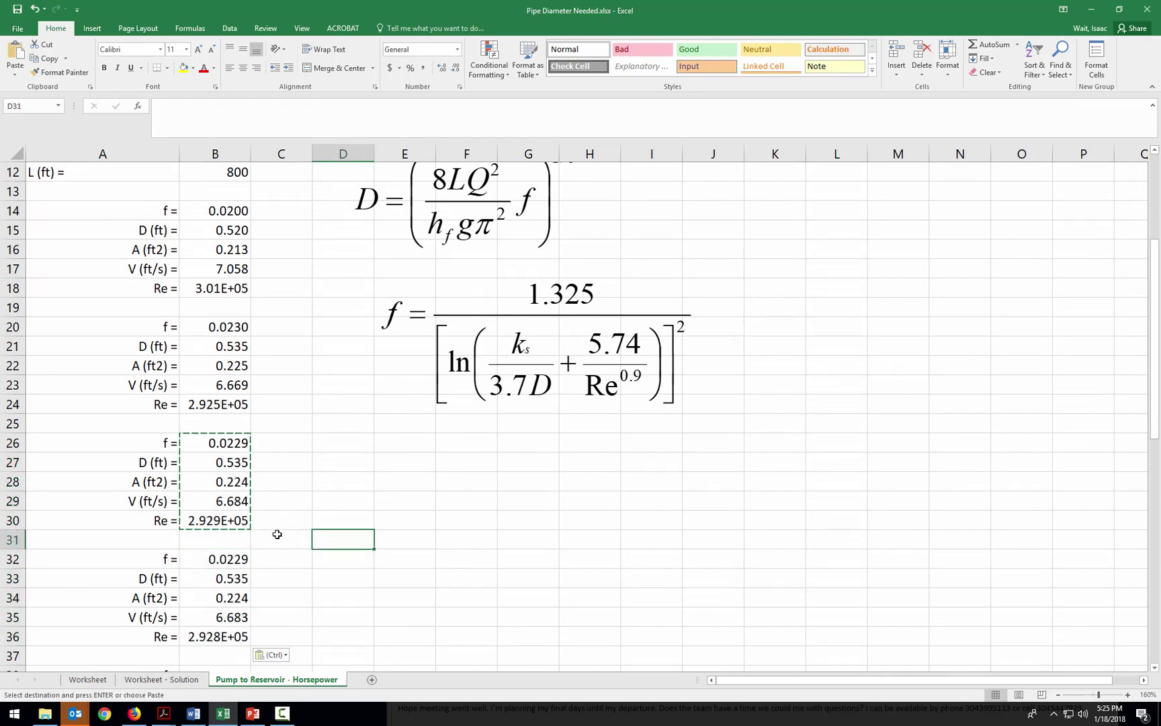
pyautogui.click(234, 579)
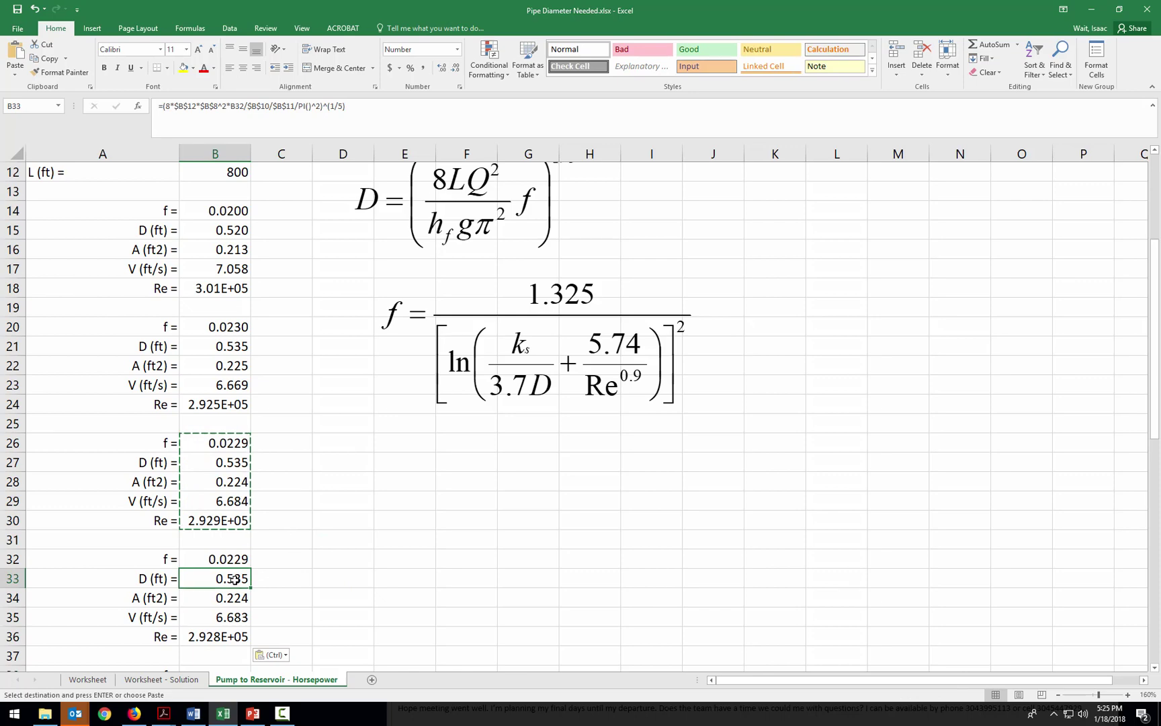
pyautogui.scroll(1, 287, 566)
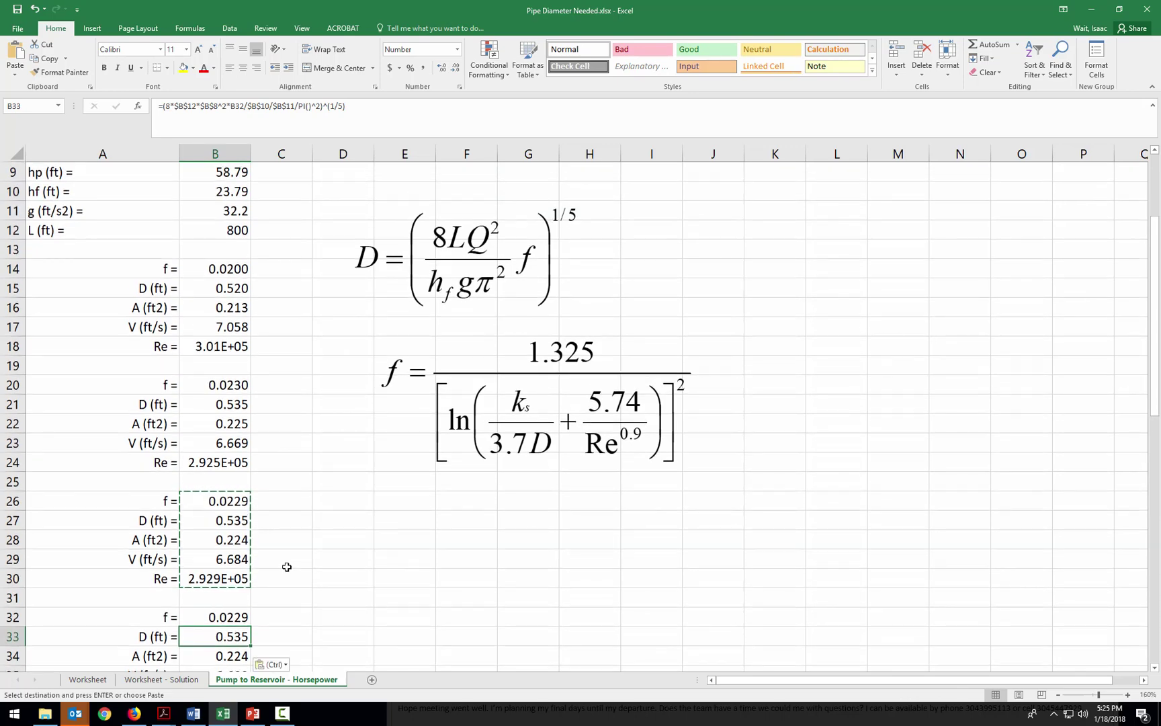
pyautogui.scroll(-2, 287, 566)
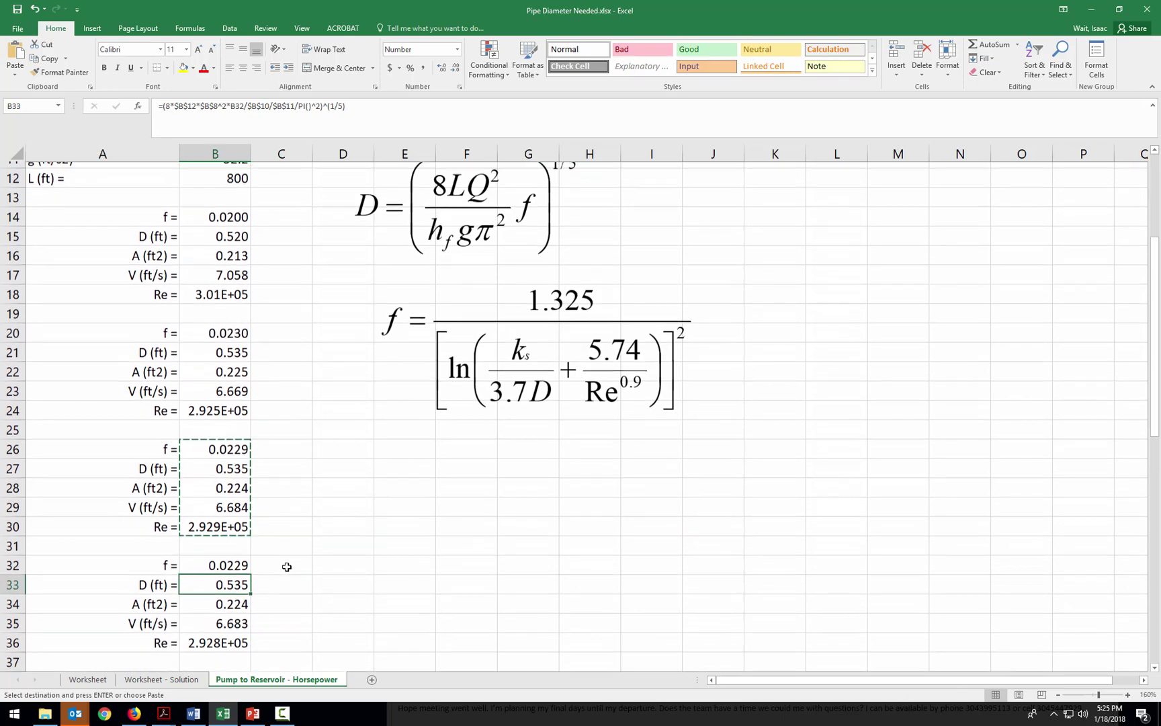
pyautogui.click(228, 402)
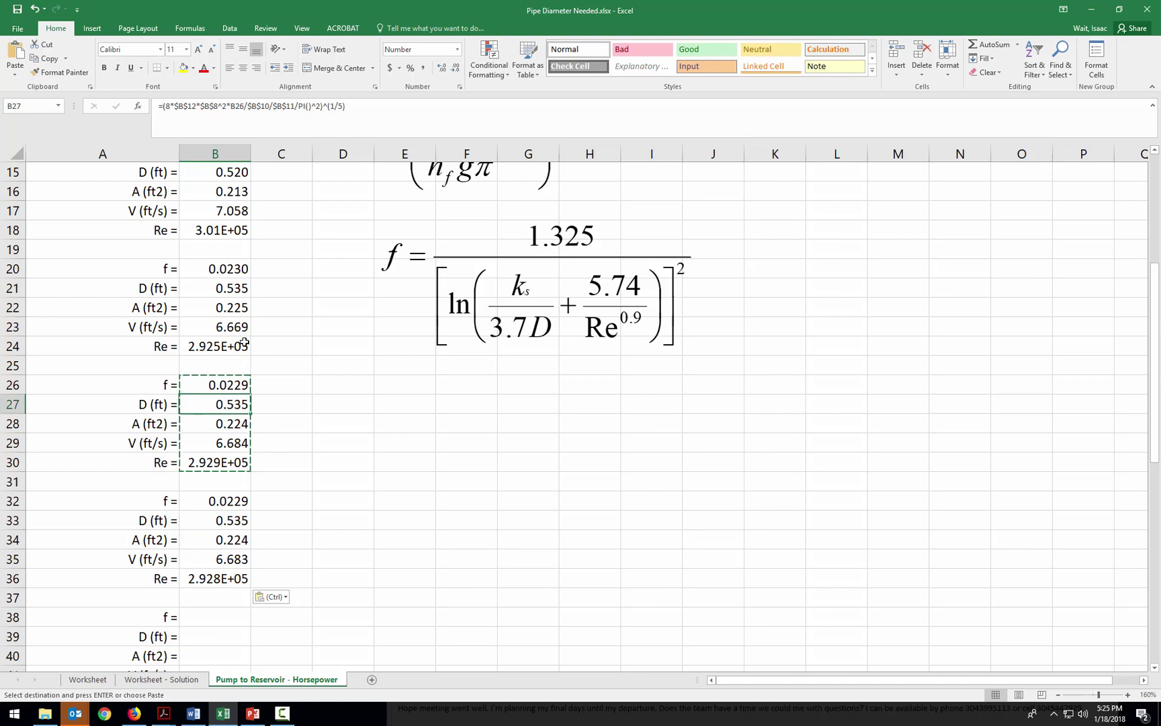
pyautogui.click(235, 289)
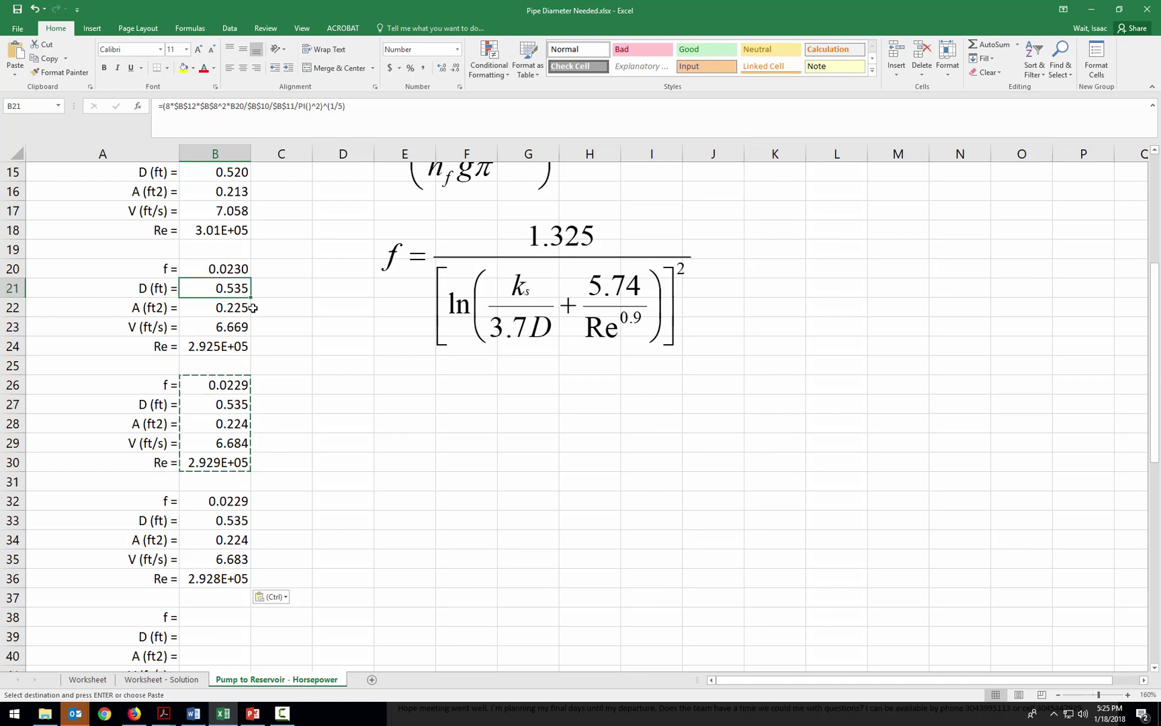
pyautogui.click(166, 404)
pyautogui.click(249, 400)
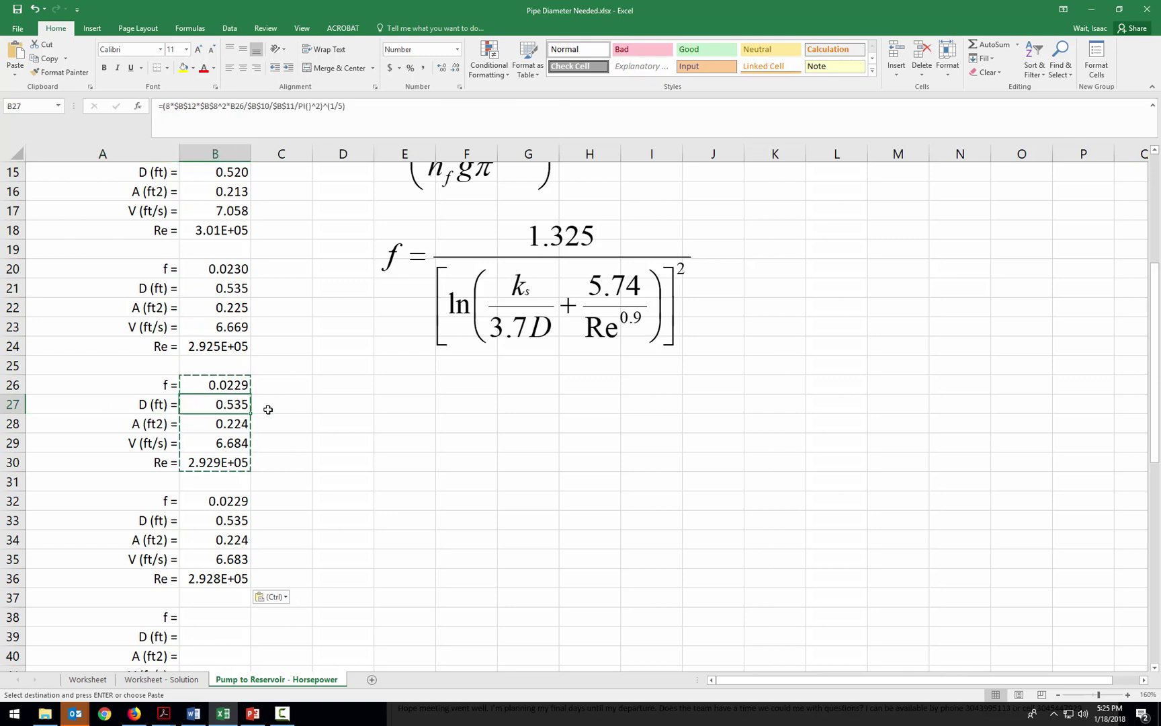
# Enter =B33*12 in C33 so the diameter shows in inches as 6.41488.
pyautogui.press('Escape')
pyautogui.click(279, 522)
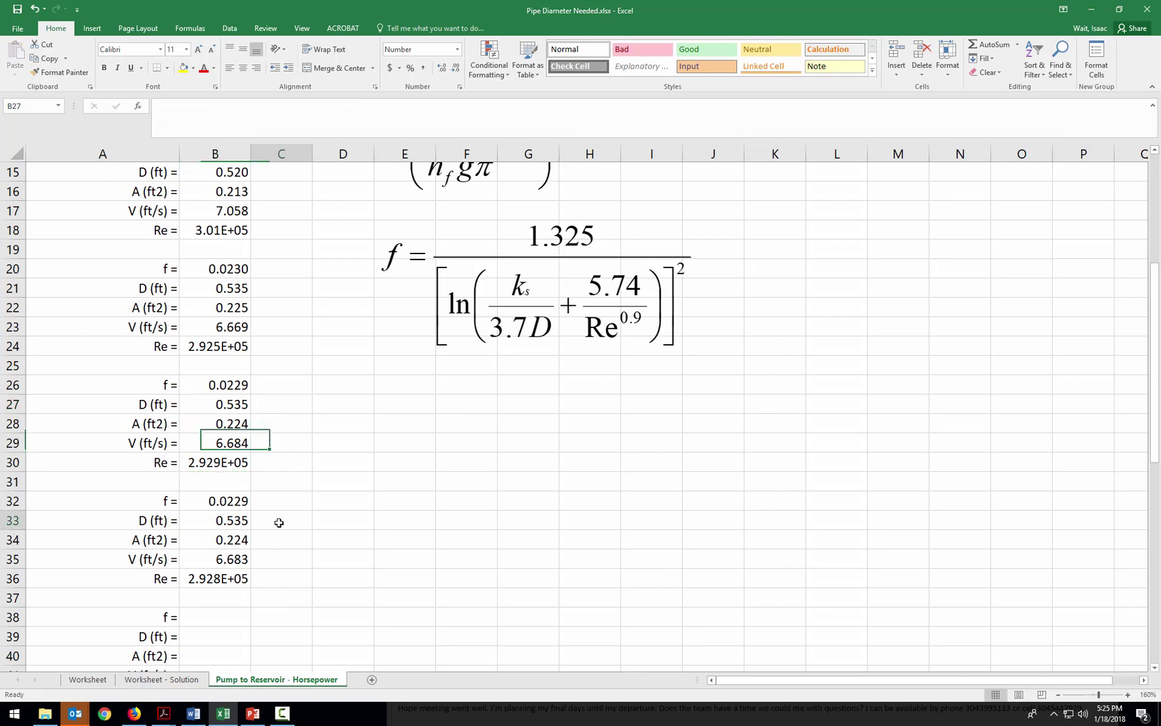
pyautogui.write('=')
pyautogui.press('Left')
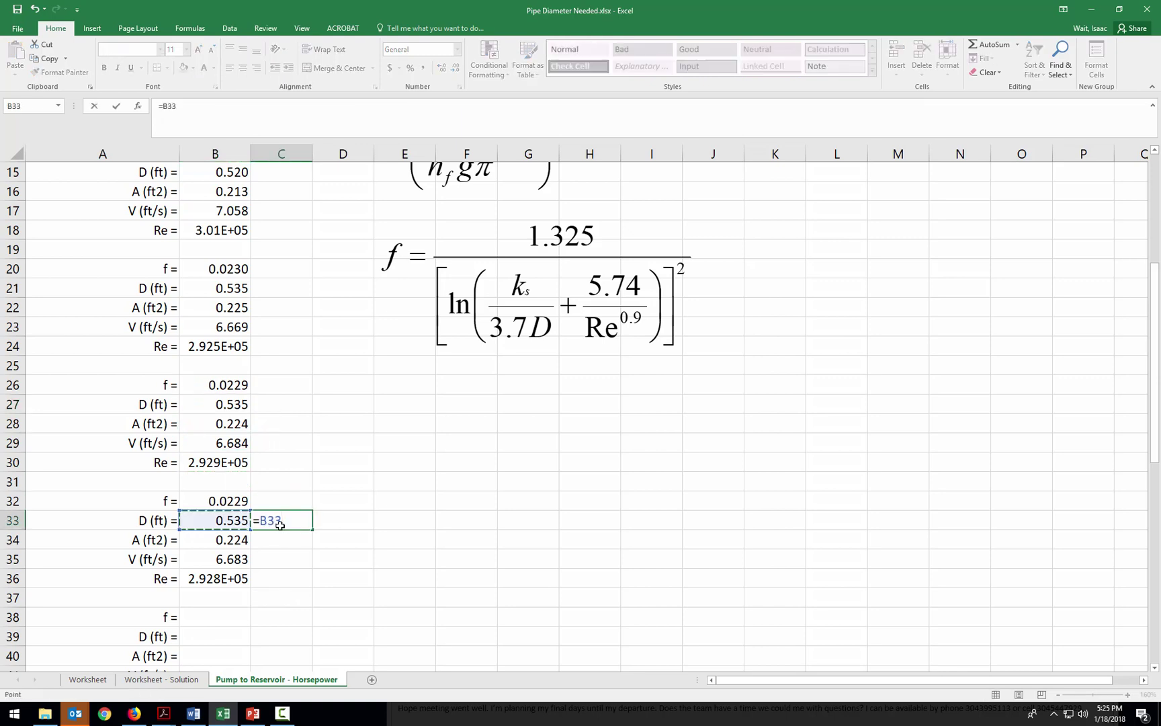
pyautogui.write('*12')
pyautogui.press('Up')
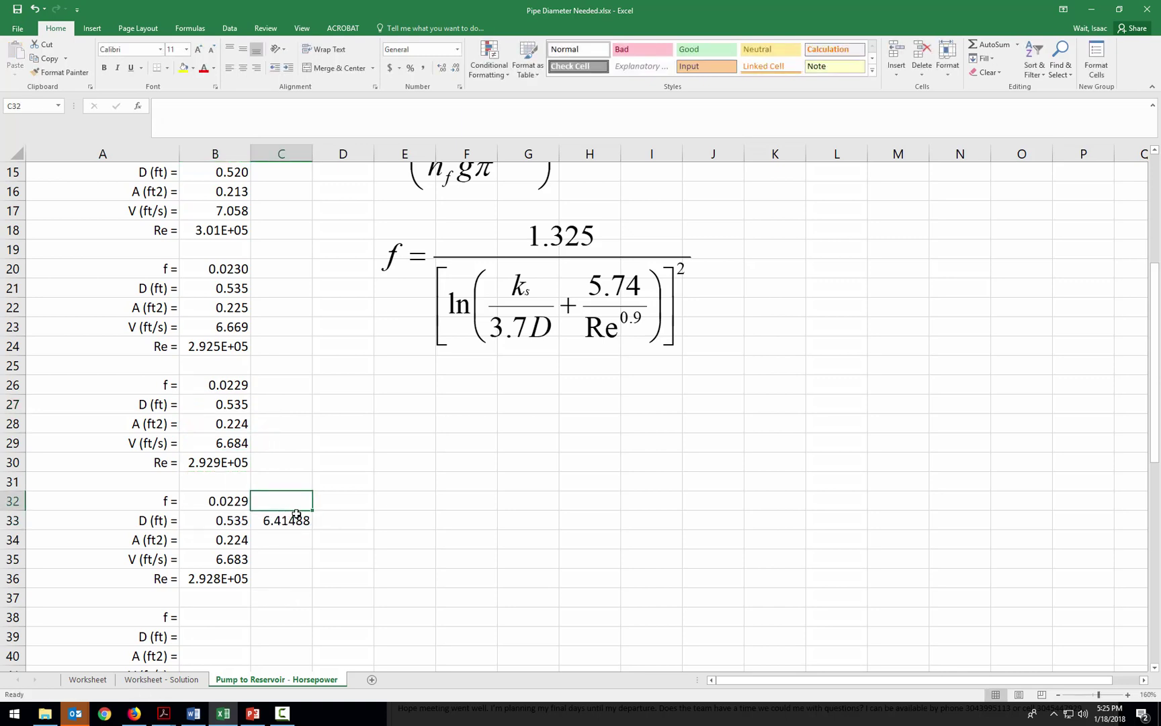
pyautogui.click(296, 517)
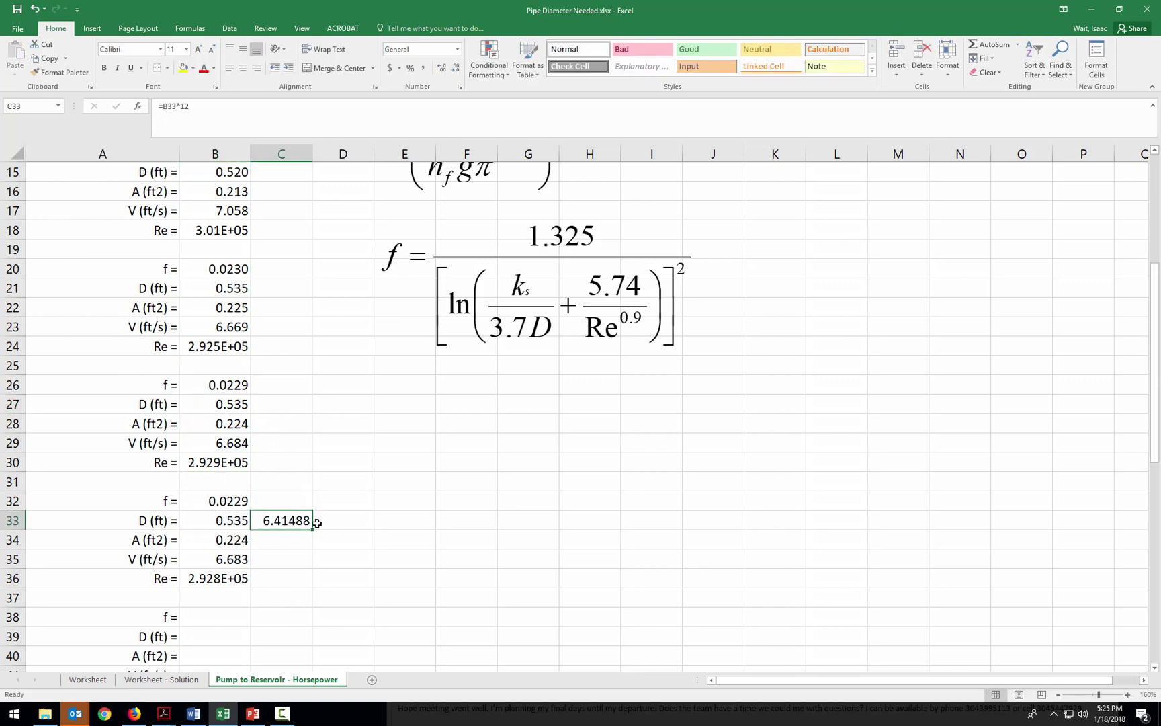
pyautogui.click(365, 540)
# Copy block B32:B36 into B38 as a fifth iteration, then clear the copy marquee.
pyautogui.scroll(-1, 247, 517)
pyautogui.click(237, 449)
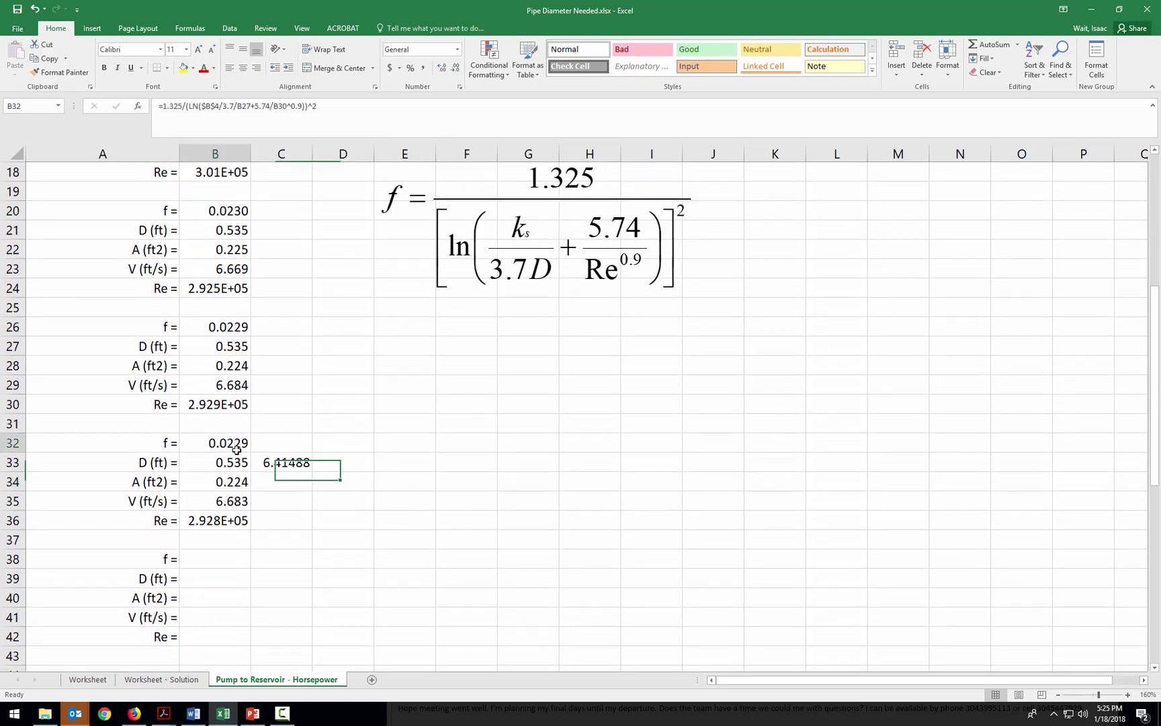
pyautogui.moveTo(236, 449); pyautogui.dragTo(233, 518)
pyautogui.hotkey('ctrl', 'c')
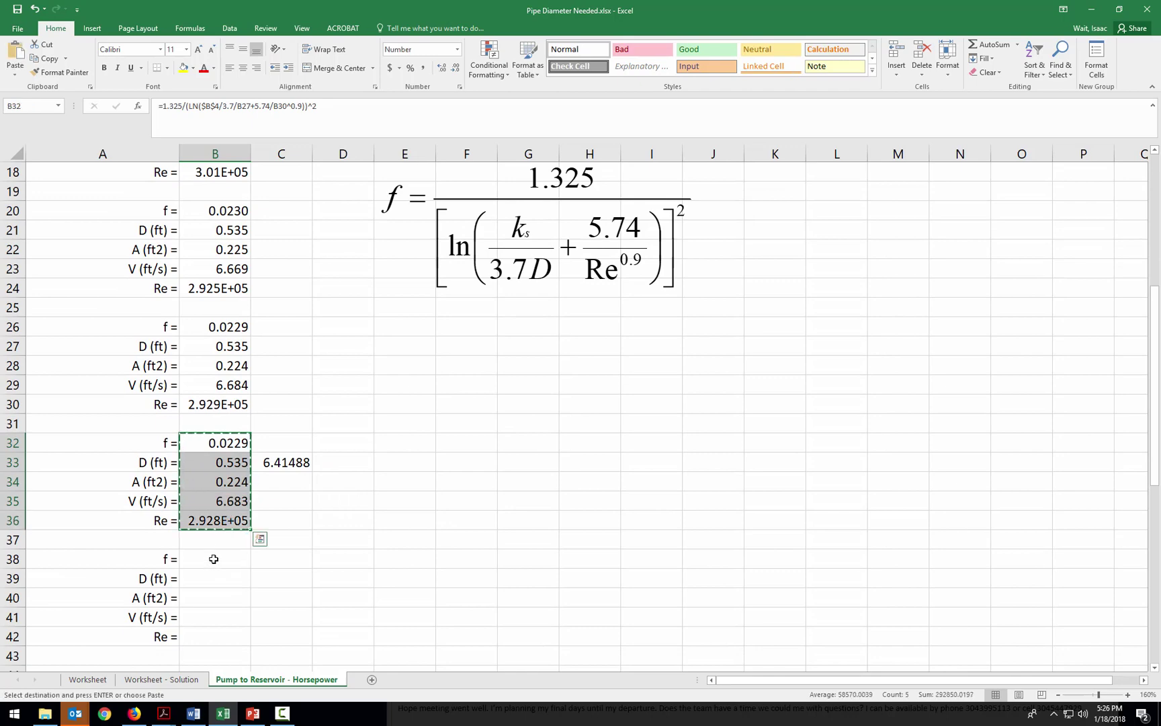
pyautogui.click(214, 560)
pyautogui.hotkey('ctrl', 'v')
pyautogui.click(338, 559)
pyautogui.click(238, 580)
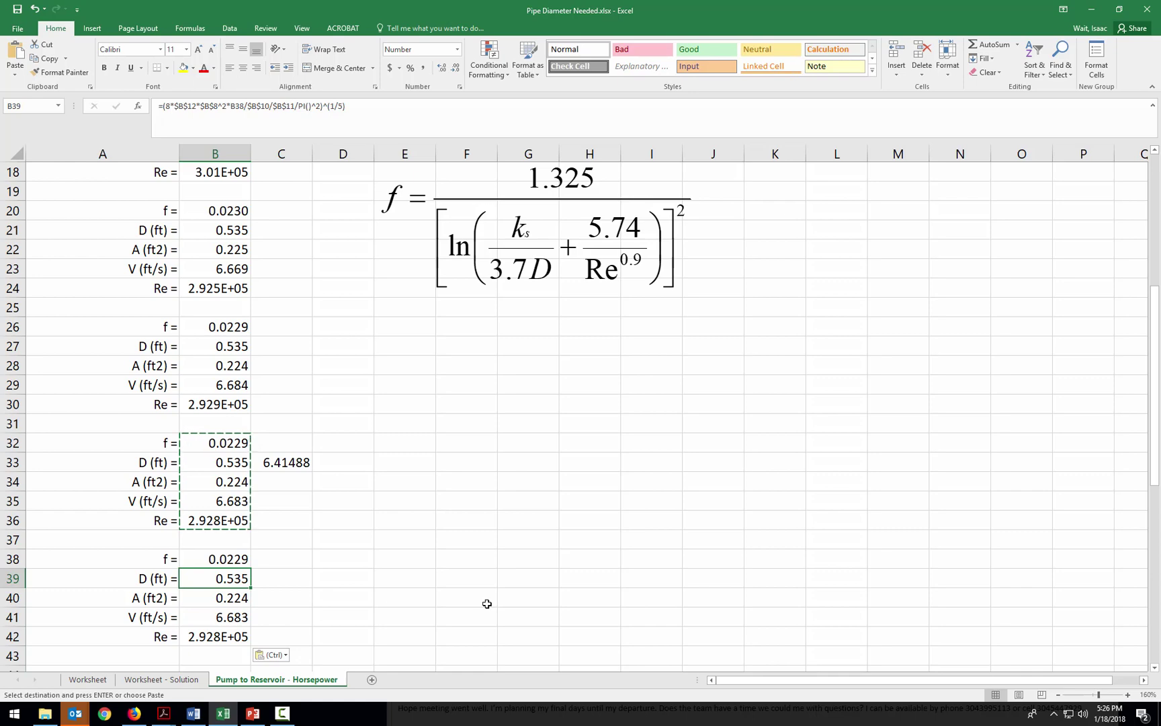
pyautogui.press('Escape')
pyautogui.scroll(3, 487, 602)
pyautogui.scroll(-2, 535, 555)
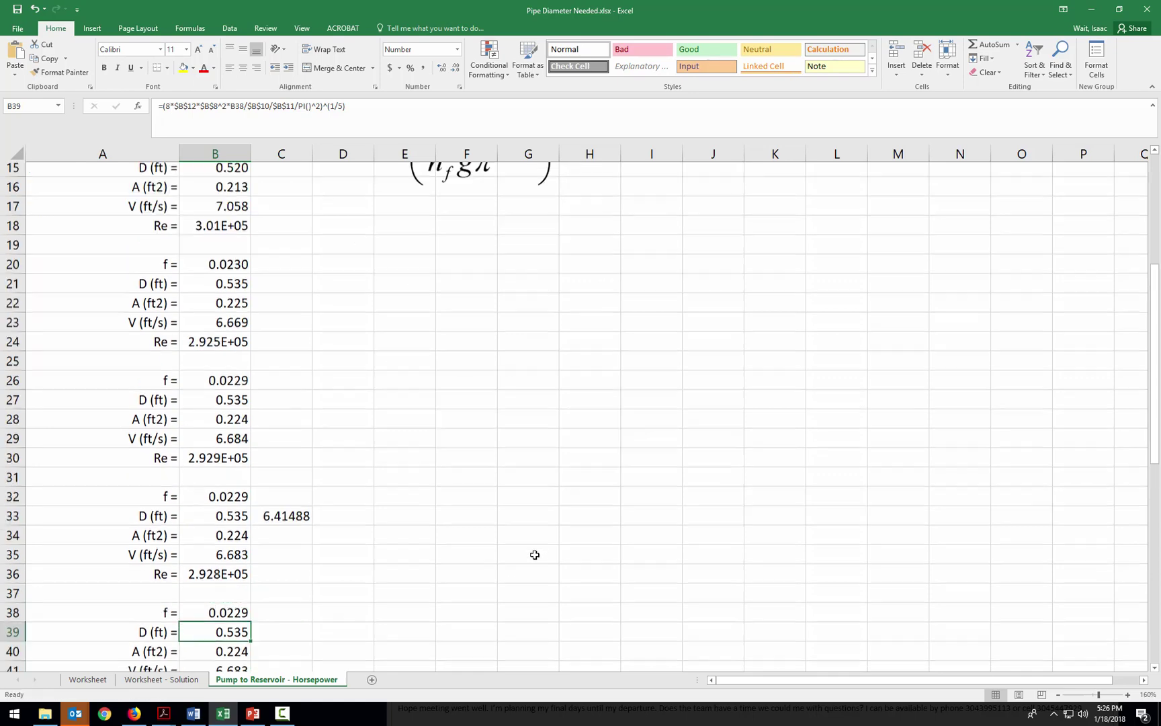
pyautogui.scroll(-4, 517, 547)
pyautogui.scroll(7, 501, 542)
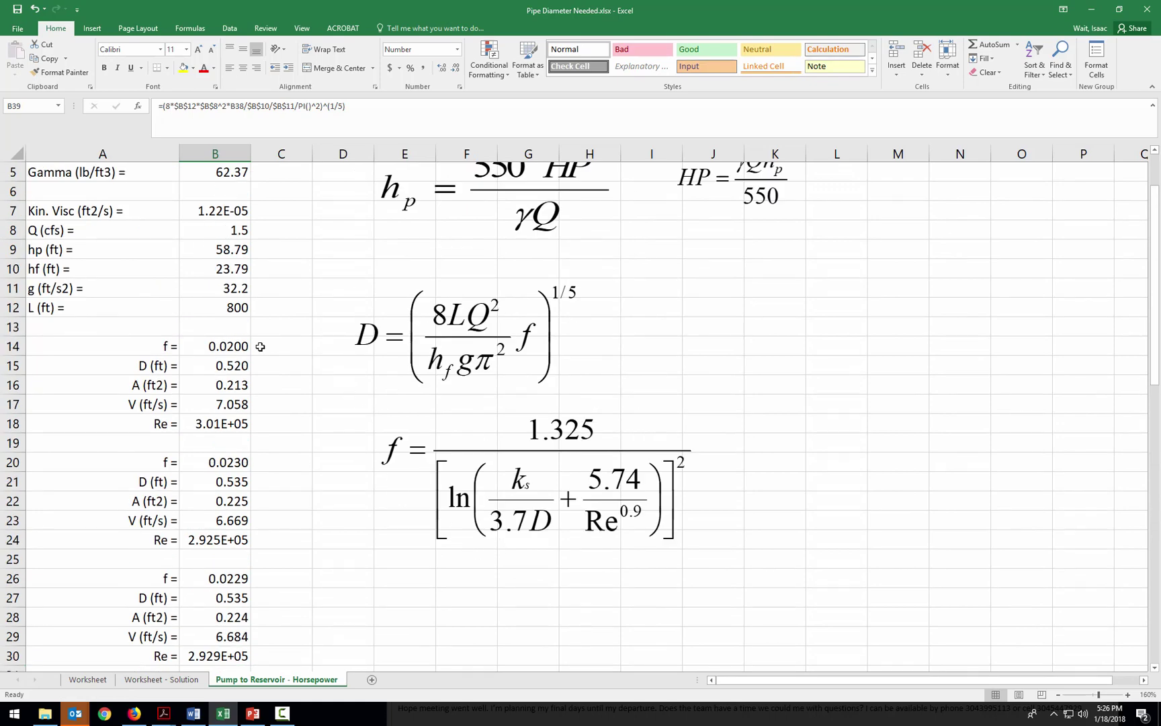
# Enter 0.01 as the starting friction factor in B14, then check that B39 still gives D = 0.535 ft.
pyautogui.click(220, 404)
pyautogui.click(240, 346)
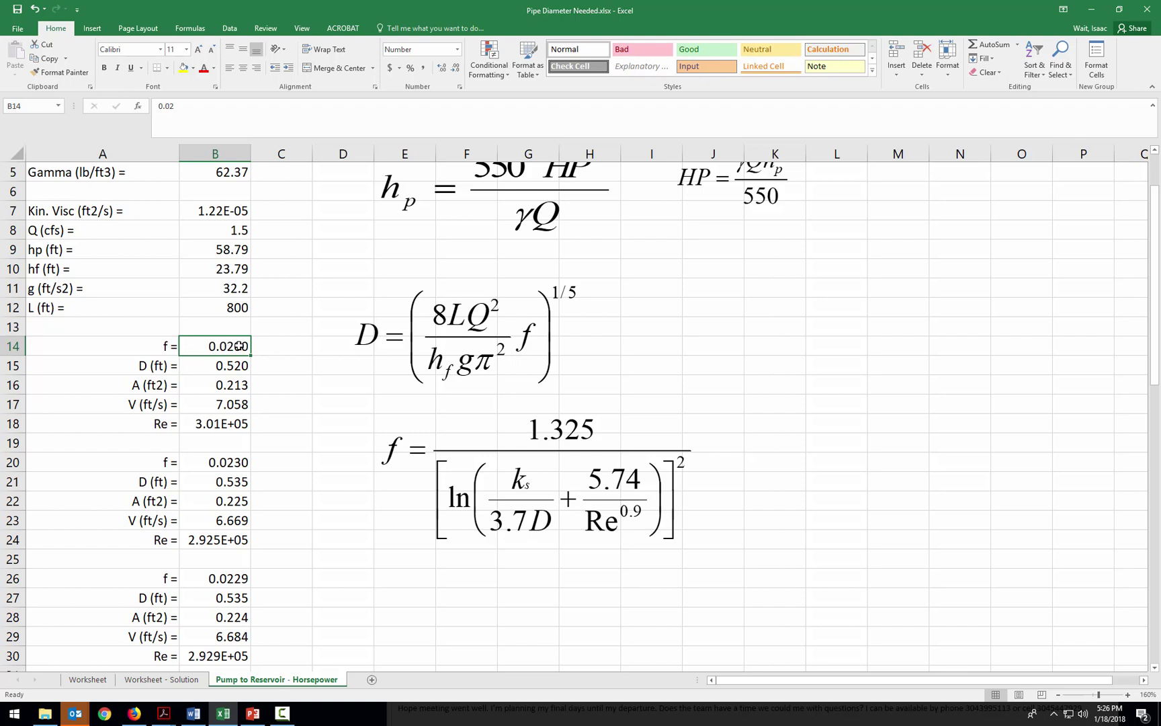
pyautogui.click(288, 350)
pyautogui.click(235, 348)
pyautogui.write('.01')
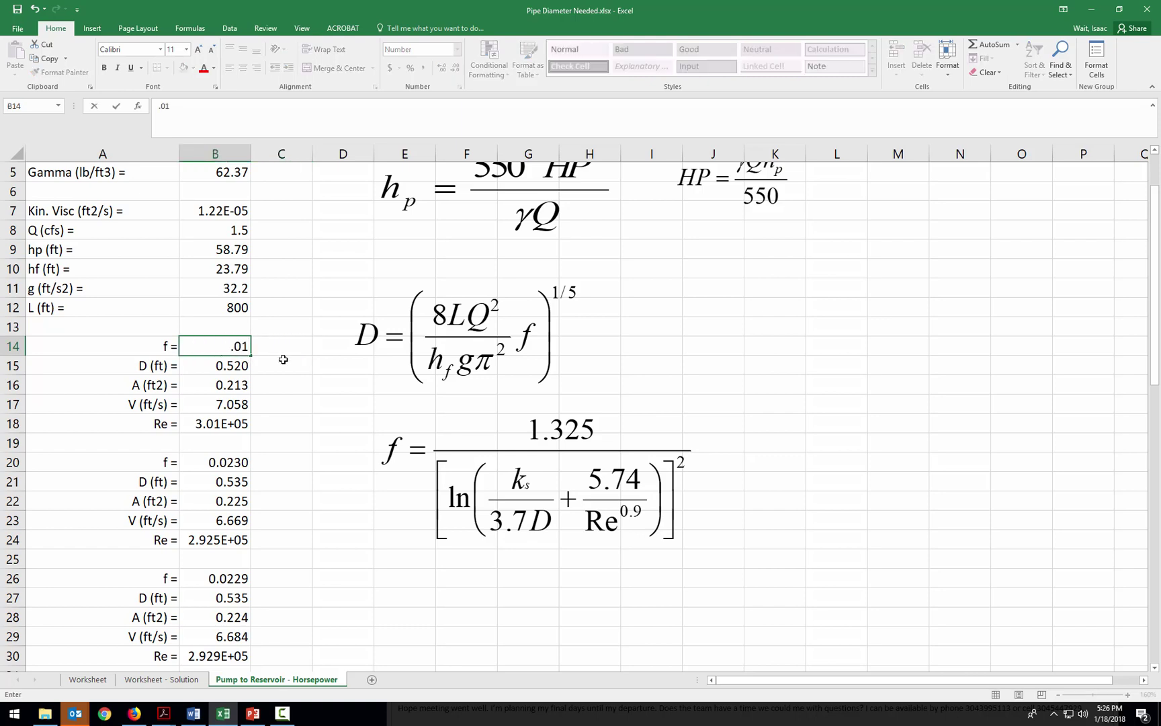
pyautogui.press('Return')
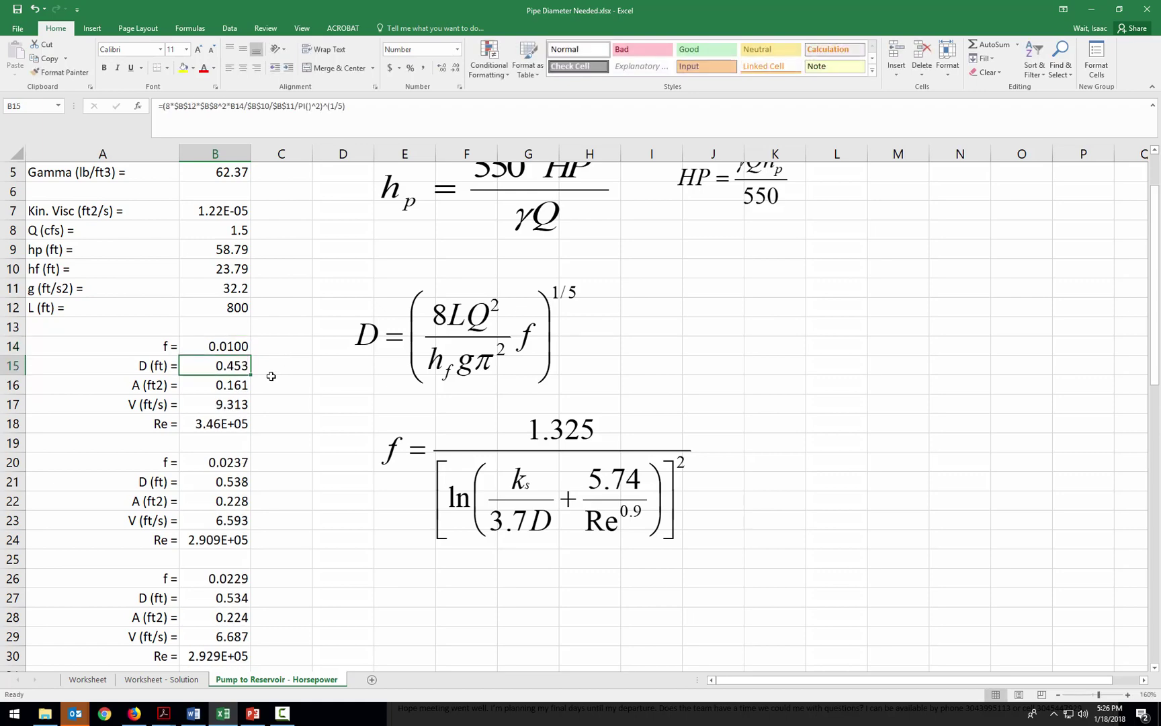
pyautogui.scroll(-4, 262, 409)
pyautogui.scroll(-2, 261, 409)
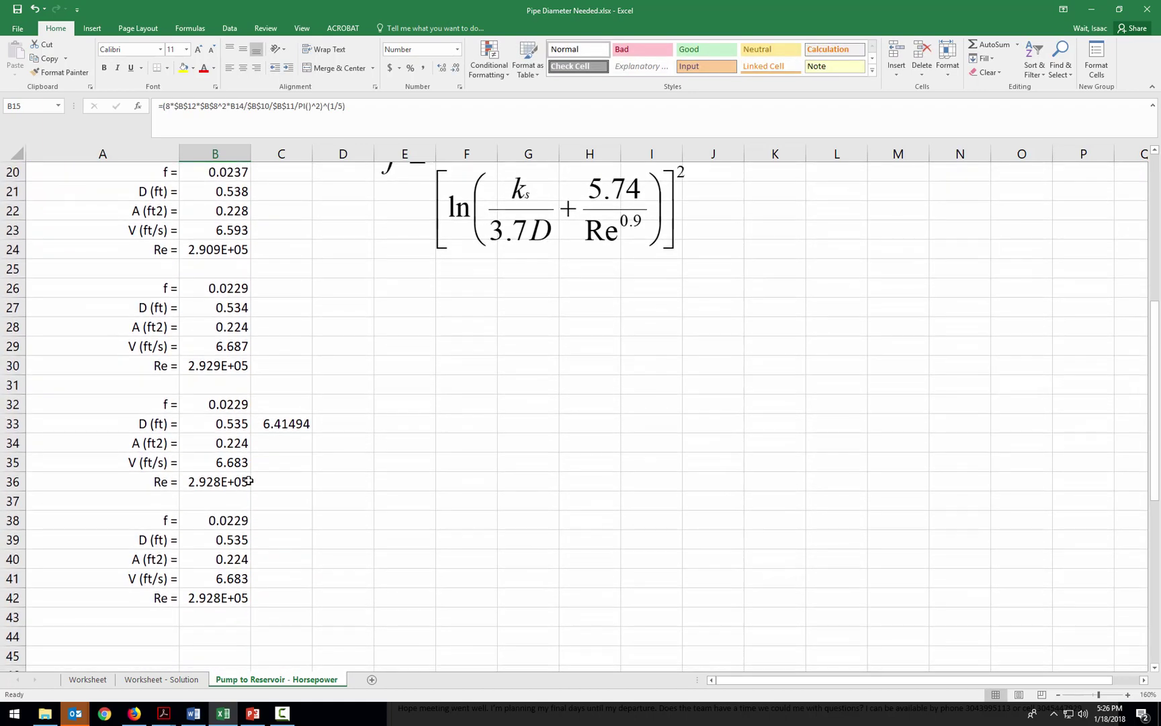
pyautogui.click(232, 542)
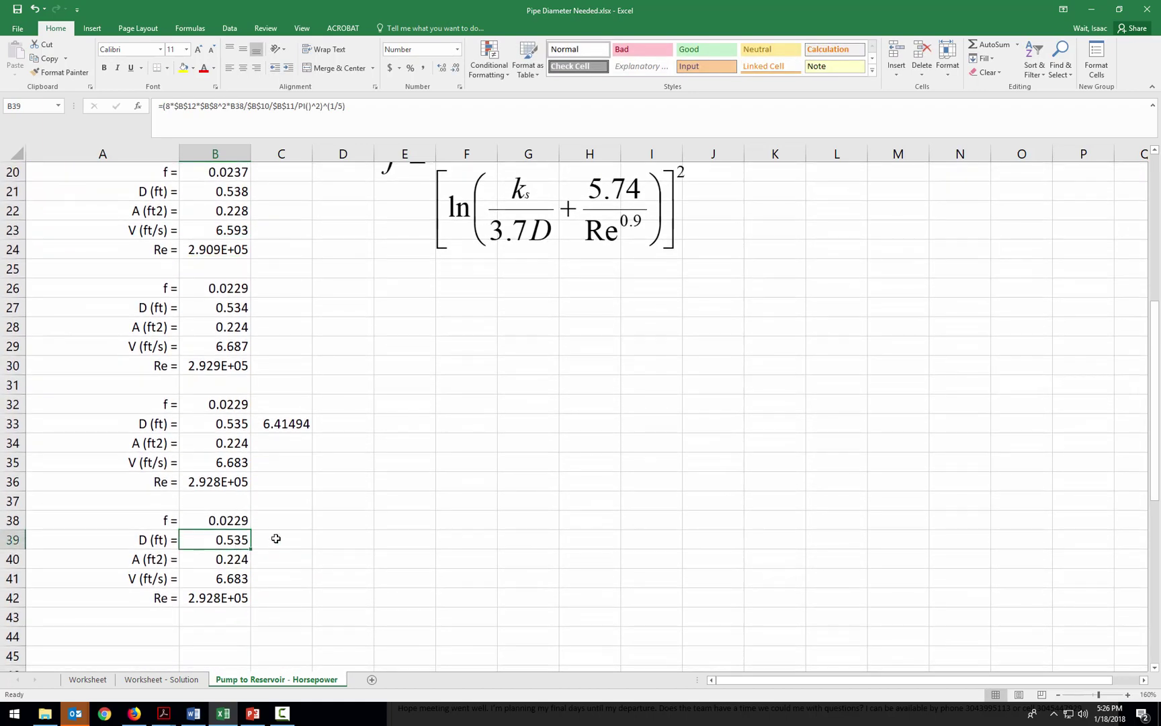
# Clear the inches value in C33 and bold the final D (ft) = 0.535 row A39:B39.
pyautogui.click(296, 423)
pyautogui.press('Delete')
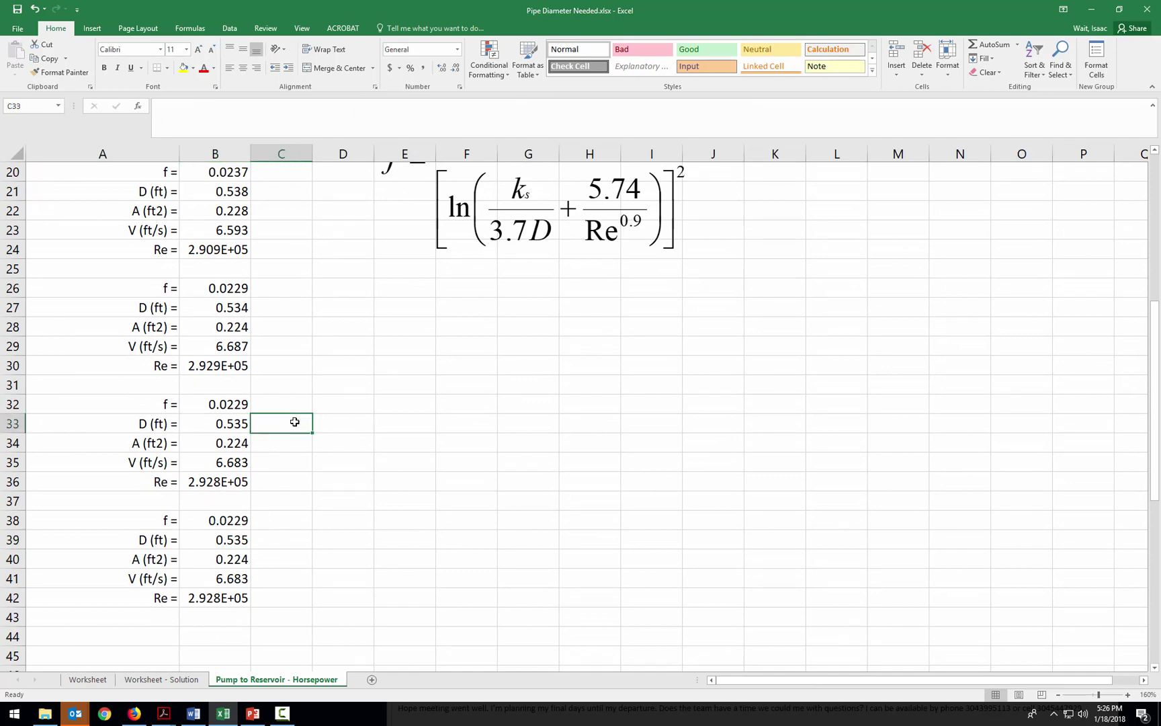
pyautogui.click(228, 540)
pyautogui.moveTo(171, 537); pyautogui.dragTo(226, 540)
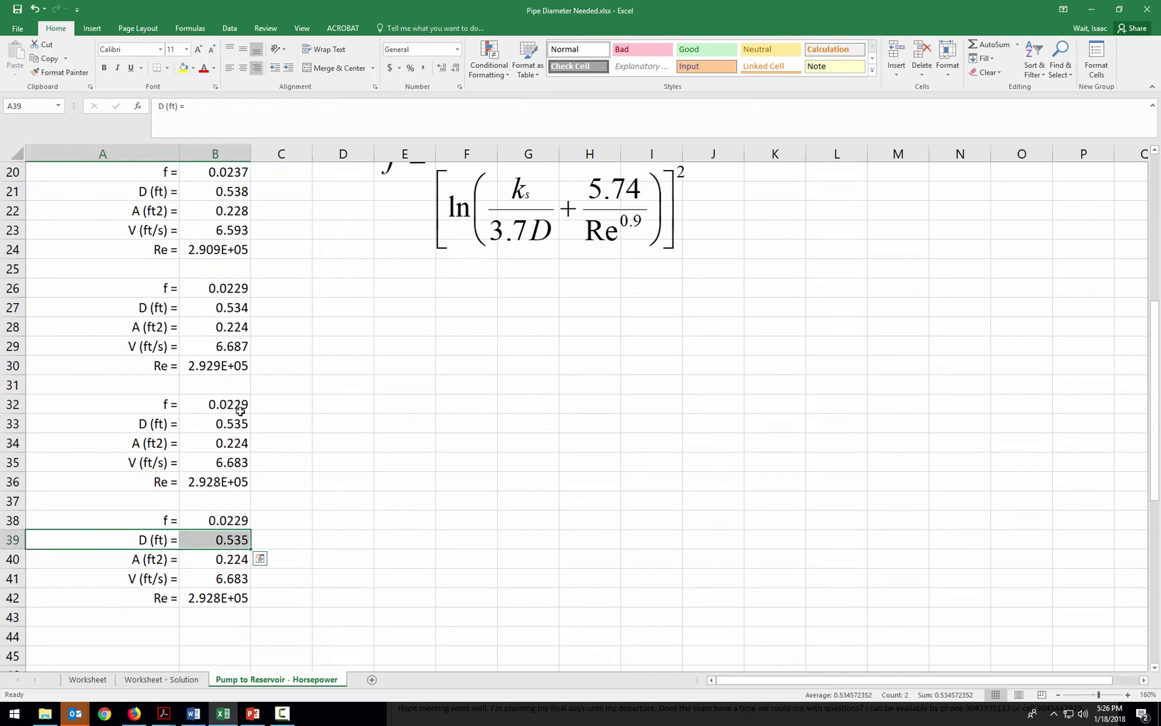
pyautogui.click(104, 68)
pyautogui.click(332, 381)
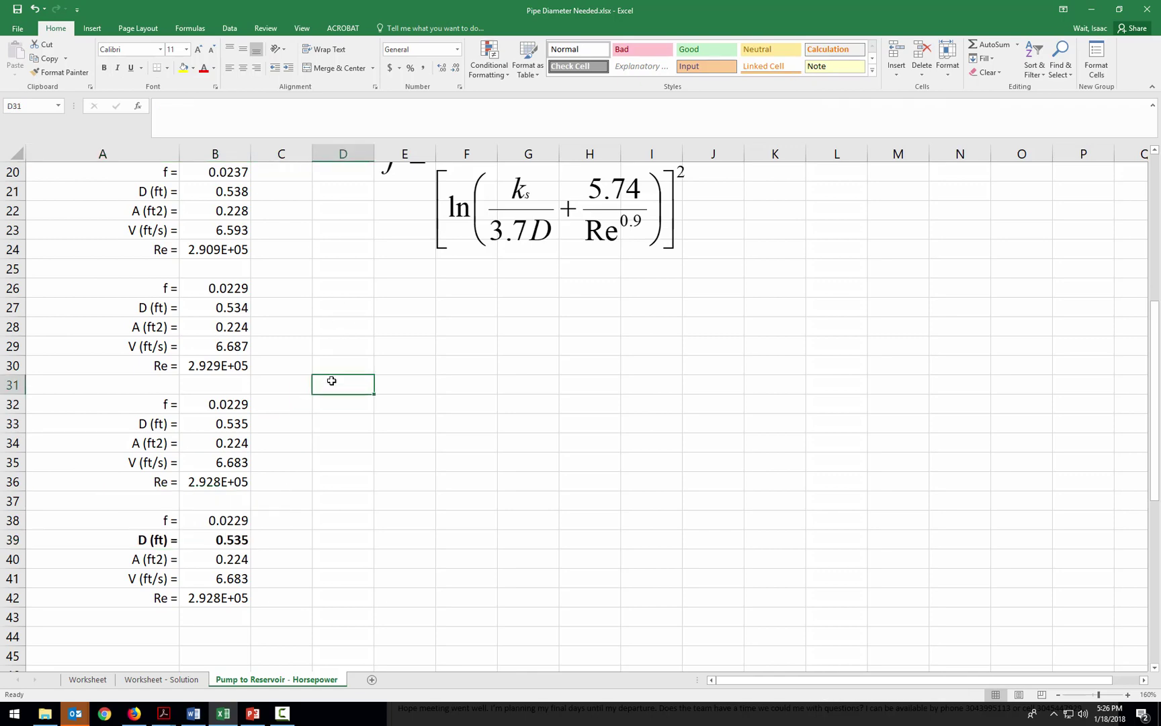
pyautogui.scroll(5, 332, 381)
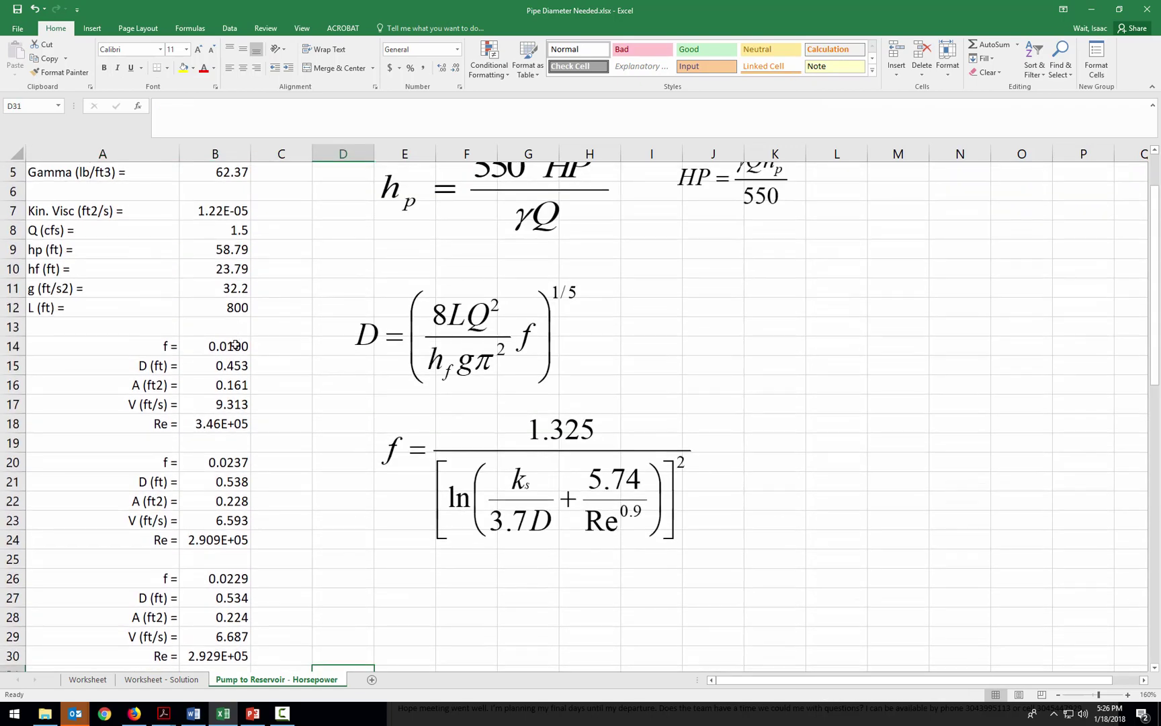
# Change the starting friction factor guess in B14 to 0.008.
pyautogui.click(235, 345)
pyautogui.write('.')
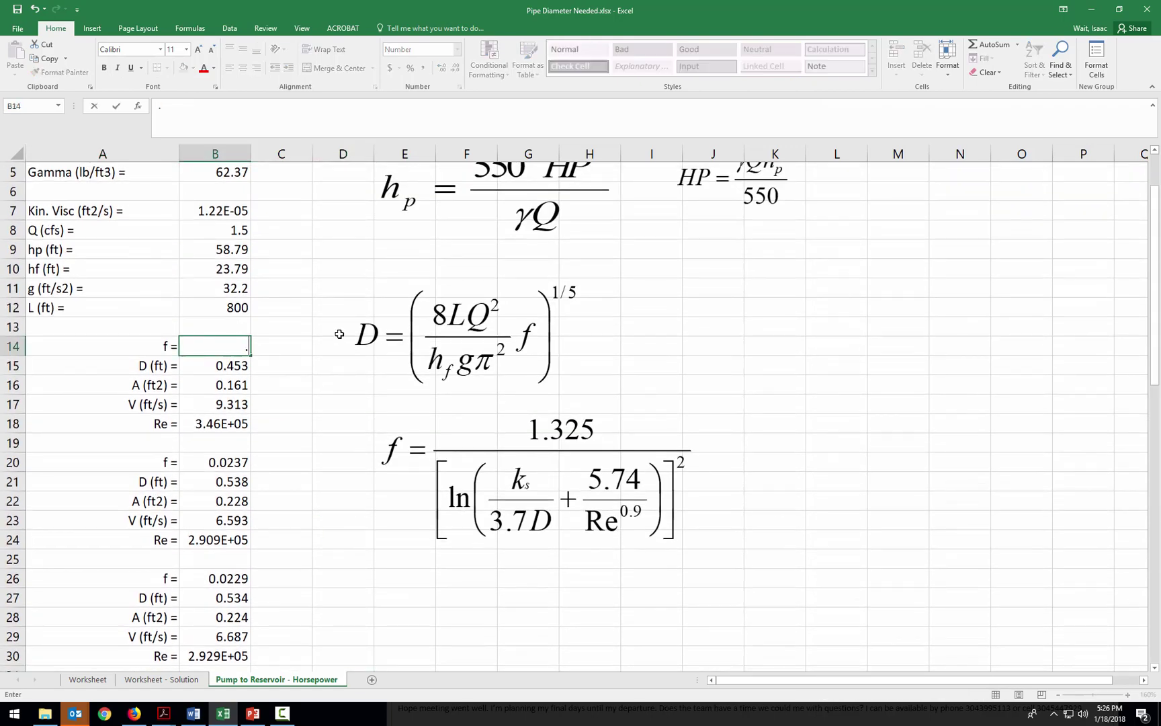
pyautogui.write('008')
pyautogui.press('Return')
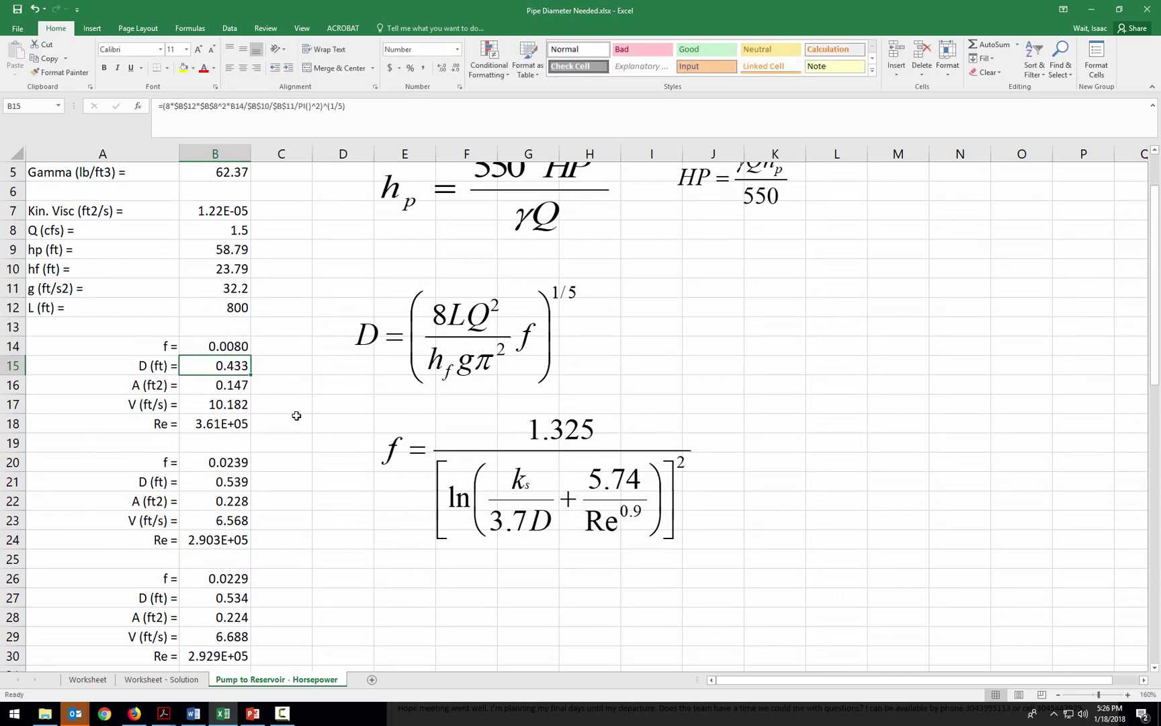
pyautogui.scroll(-2, 296, 413)
# Compare the diameter formulas of the second, third, fourth and final blocks, confirming D = 0.535 ft.
pyautogui.click(245, 368)
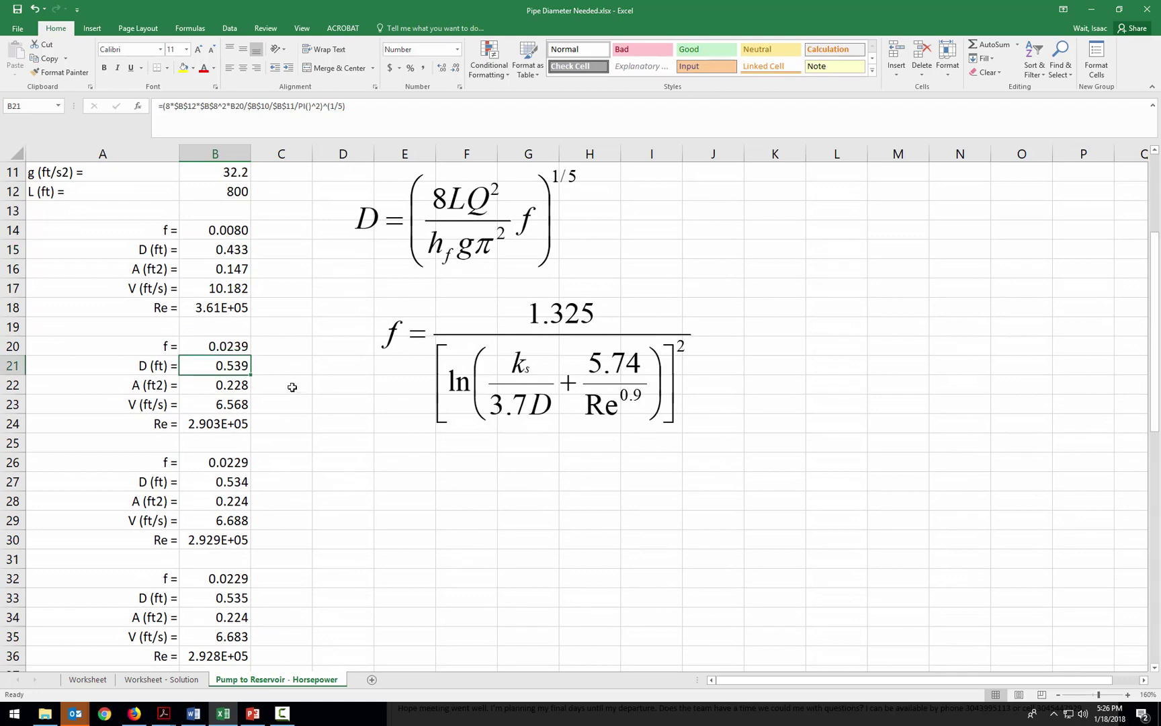
pyautogui.click(240, 483)
pyautogui.scroll(-2, 291, 482)
pyautogui.click(240, 482)
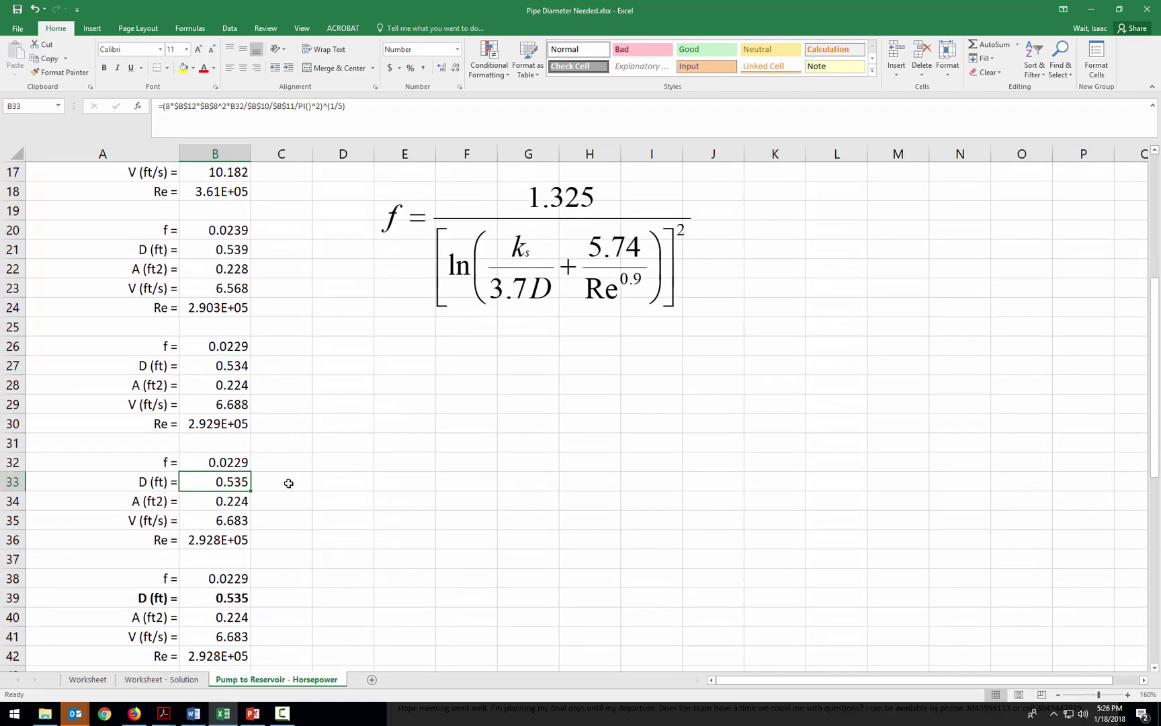
pyautogui.scroll(-1, 291, 483)
pyautogui.click(246, 532)
pyautogui.click(242, 420)
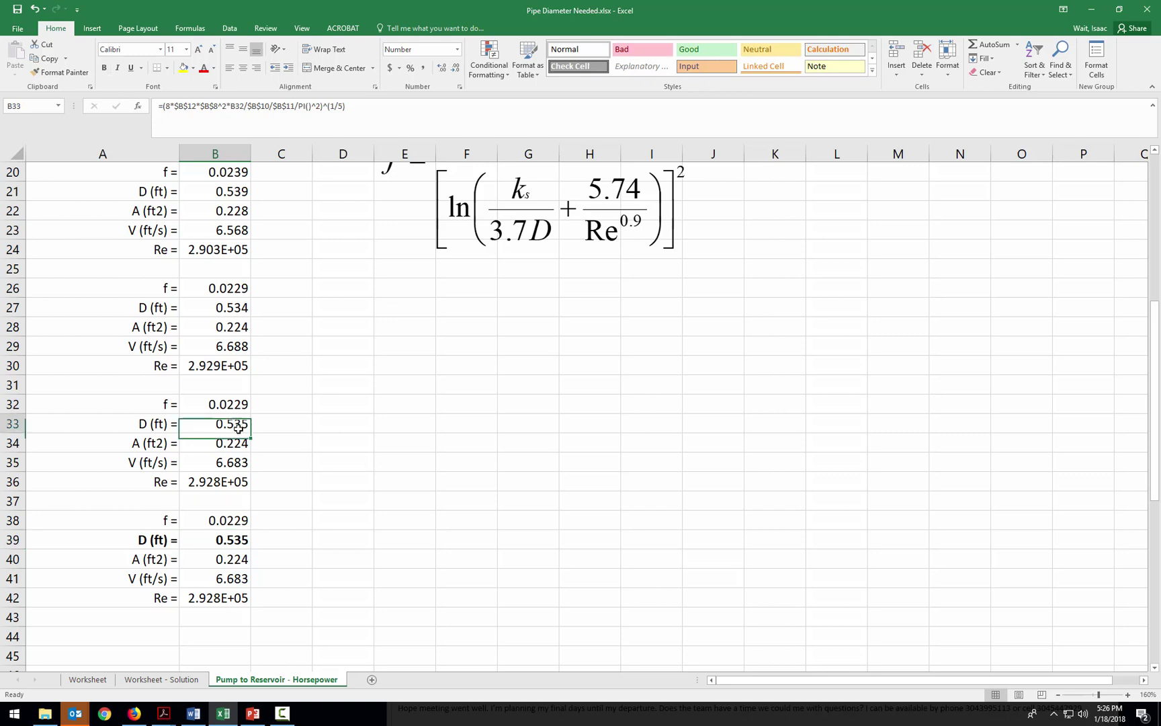
pyautogui.click(238, 540)
pyautogui.click(239, 422)
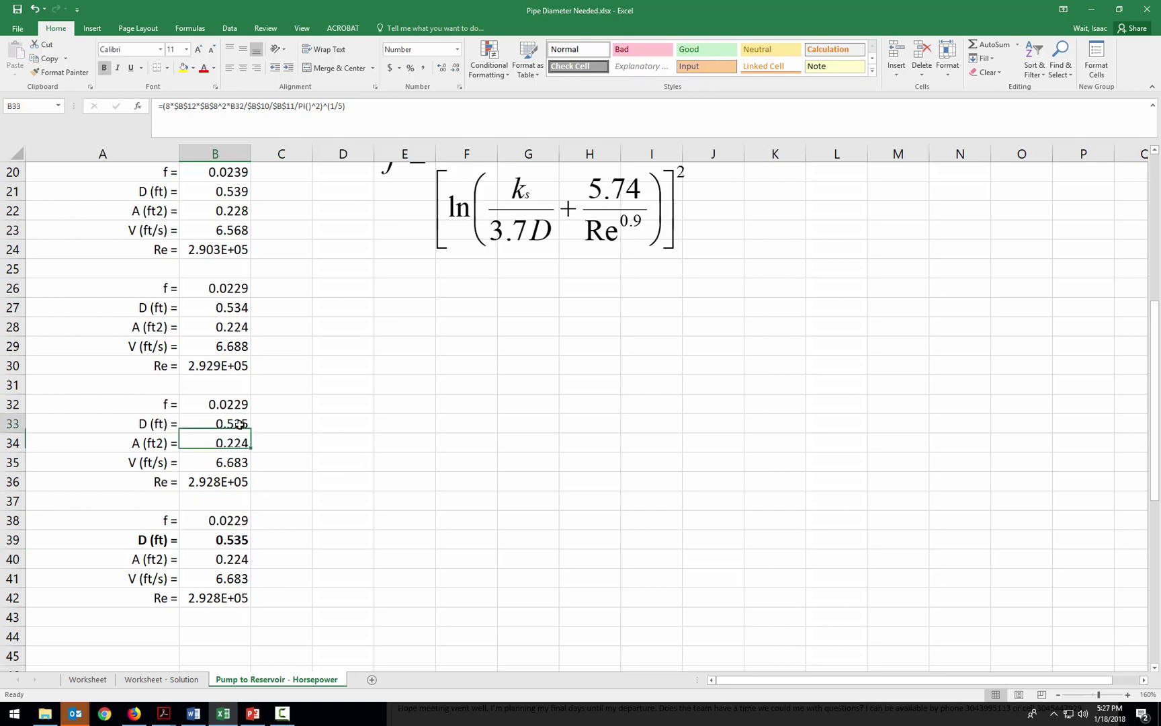
# Compare the fourth and final blocks' friction factor formulas, confirming f = 0.0229.
pyautogui.click(246, 519)
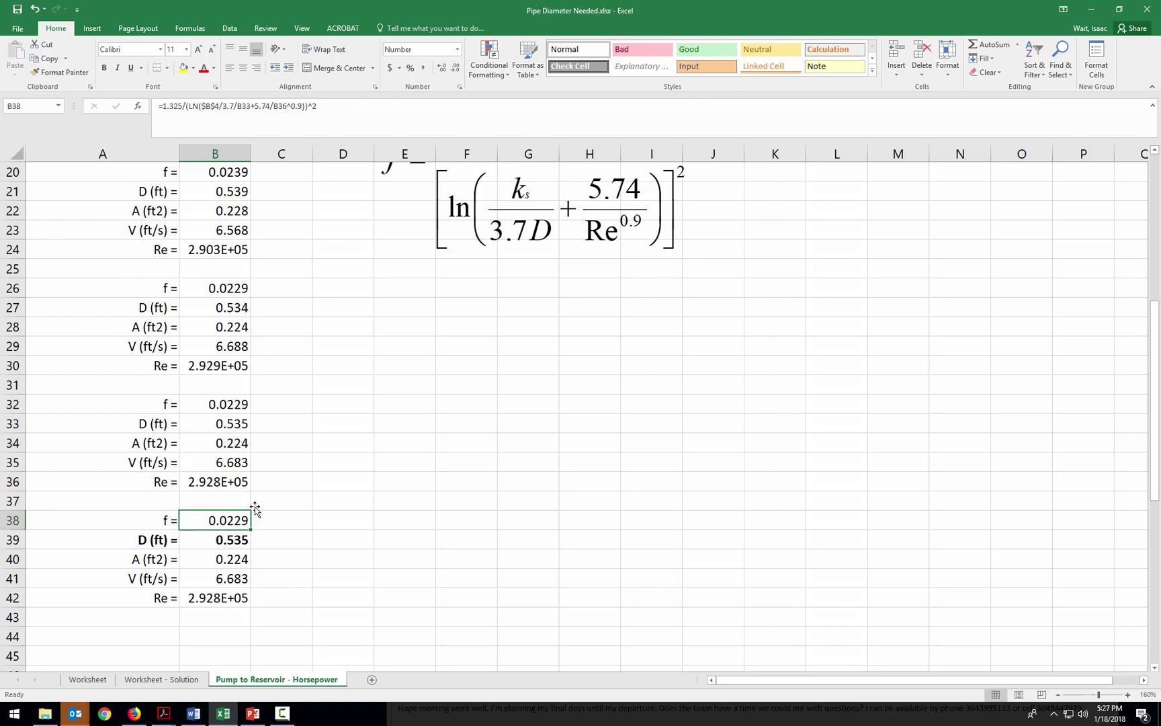
pyautogui.click(240, 404)
pyautogui.click(271, 538)
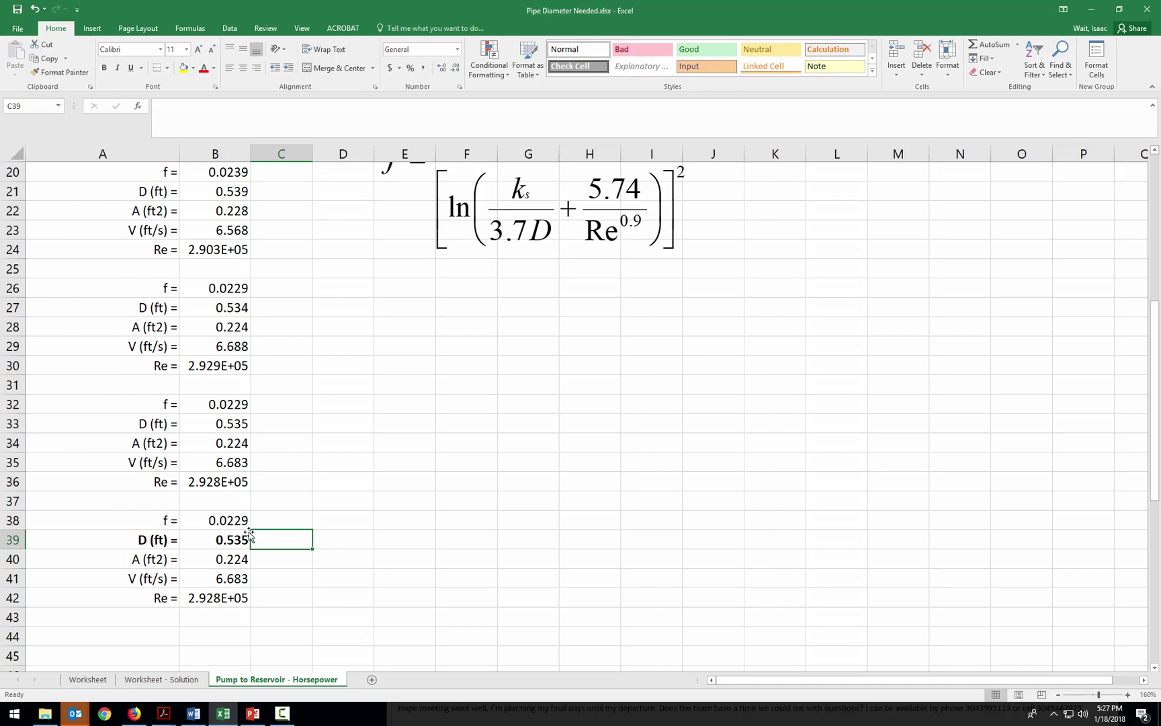
pyautogui.click(228, 521)
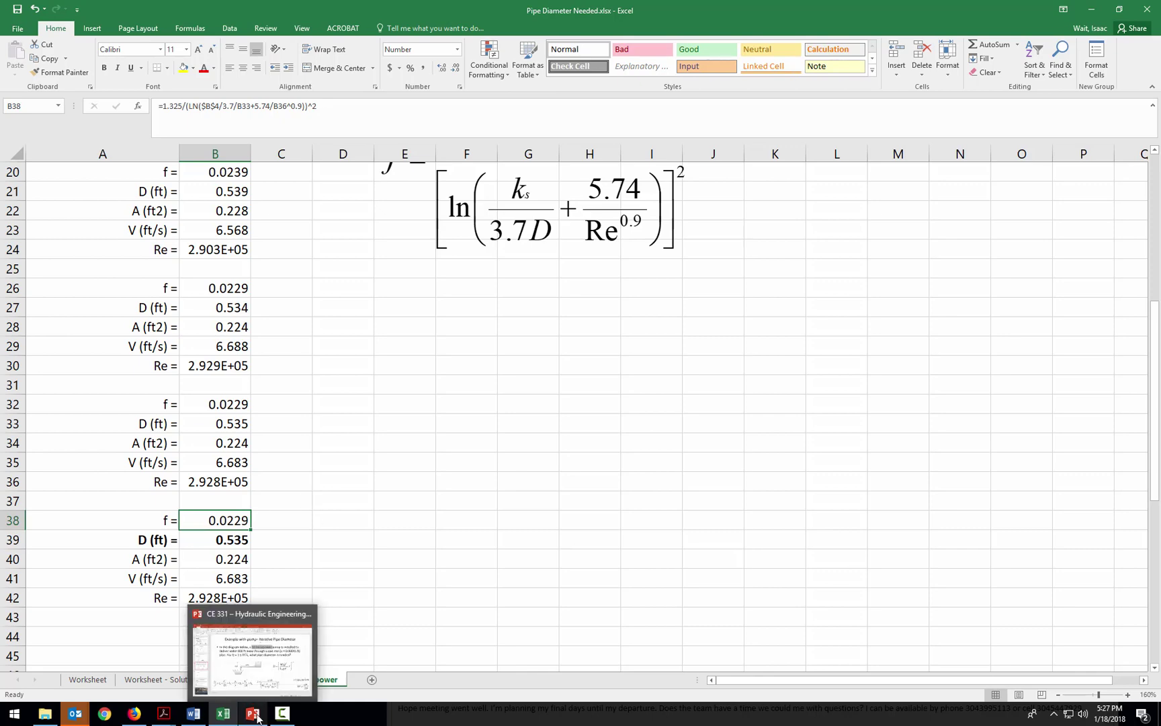
pyautogui.click(284, 676)
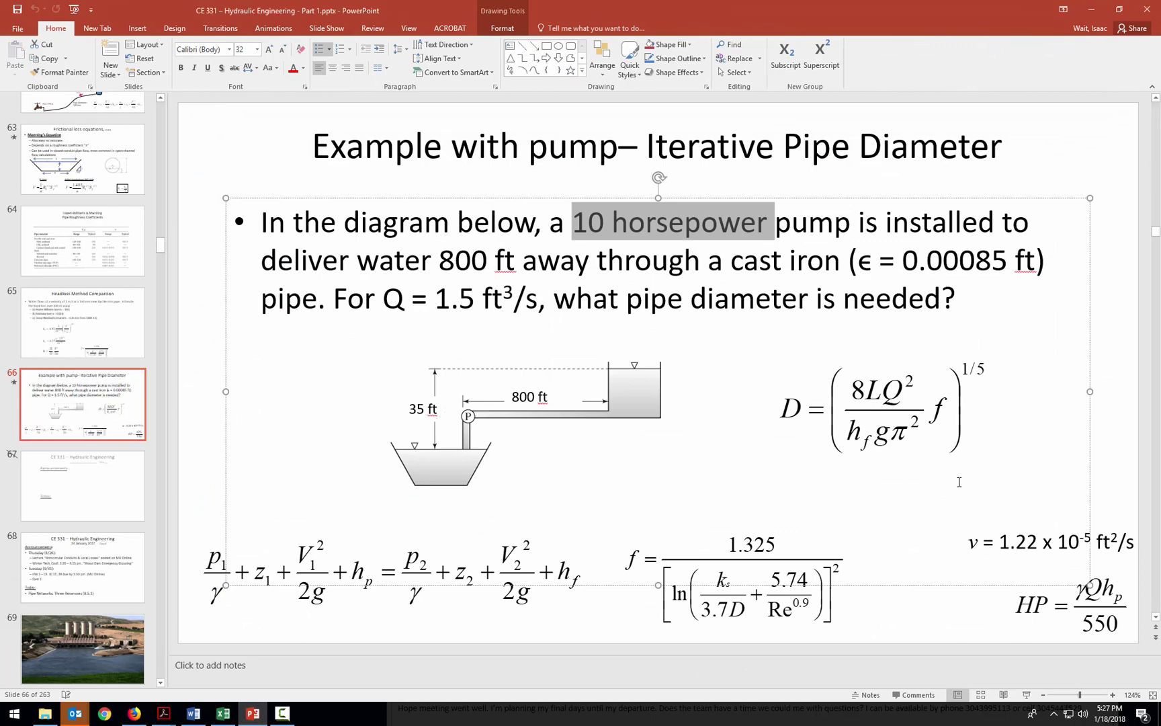
pyautogui.moveTo(558, 296); pyautogui.dragTo(941, 309)
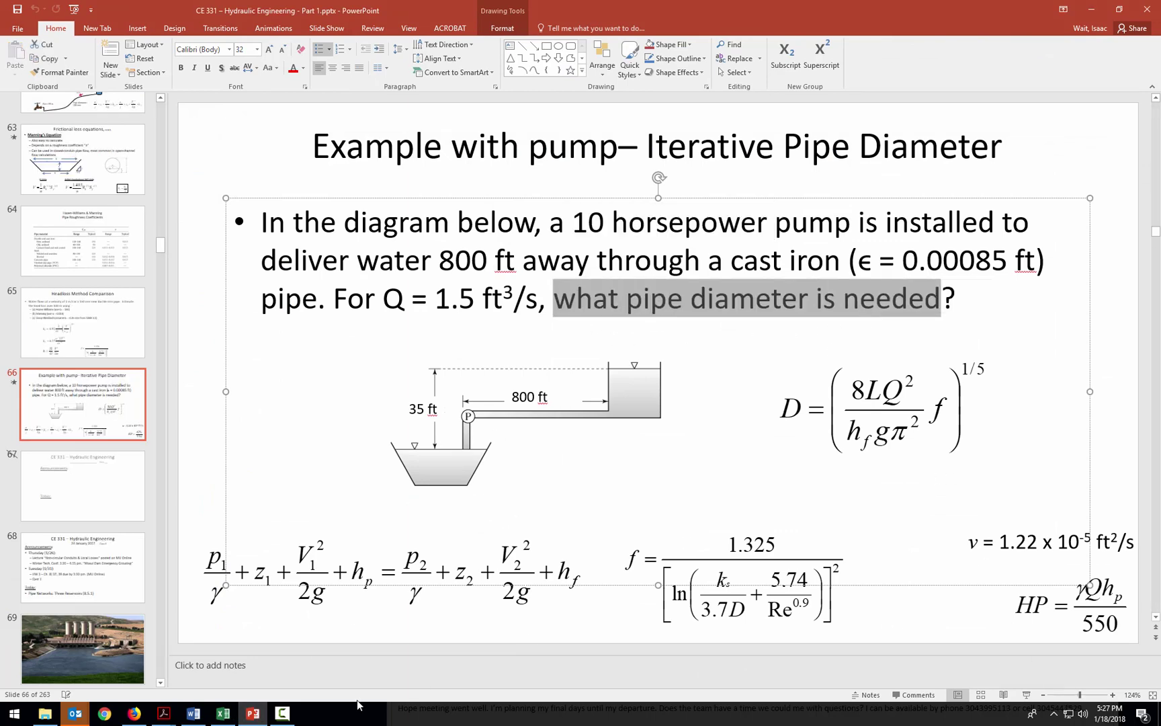
pyautogui.click(223, 714)
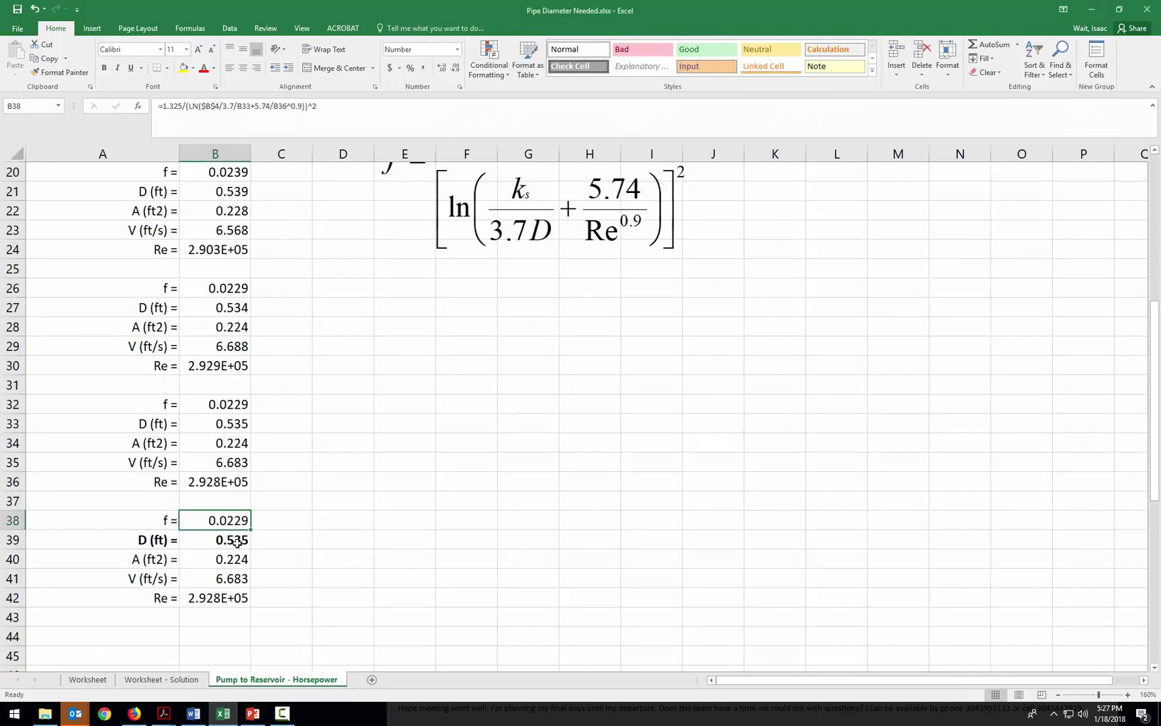